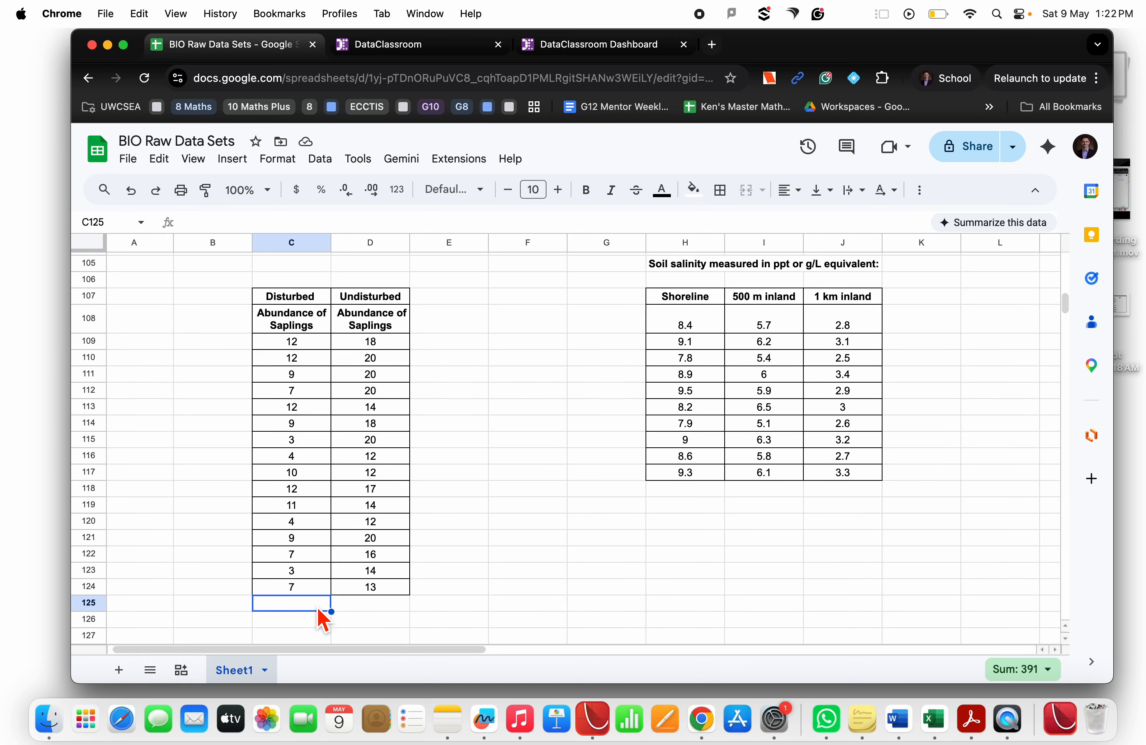
# Calculate the average of the Disturbed saplings in C125 with AVERAGE(C109:C124) and fill it across to the Undisturbed column
pyautogui.write('=averag')
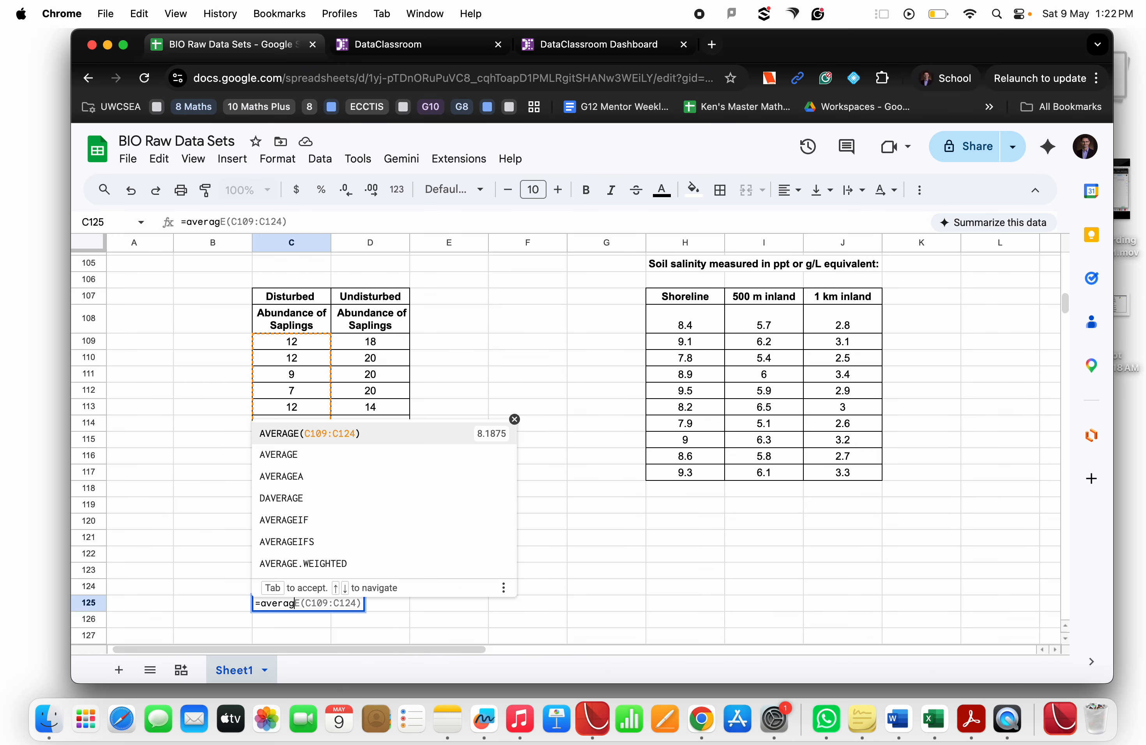
pyautogui.click(408, 434)
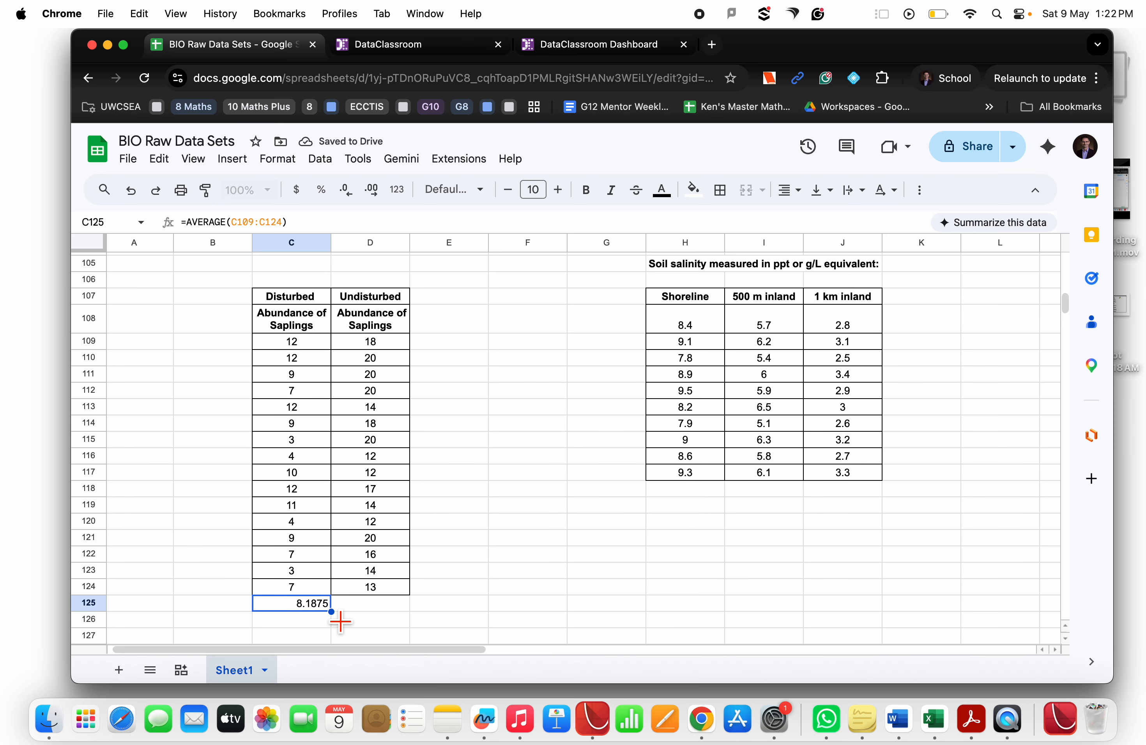
pyautogui.moveTo(331, 612); pyautogui.dragTo(375, 611)
# Calculate the standard deviation in C126 with STDEV over C109:C124 and fill it across to the Undisturbed column
pyautogui.click(312, 621)
pyautogui.write('=')
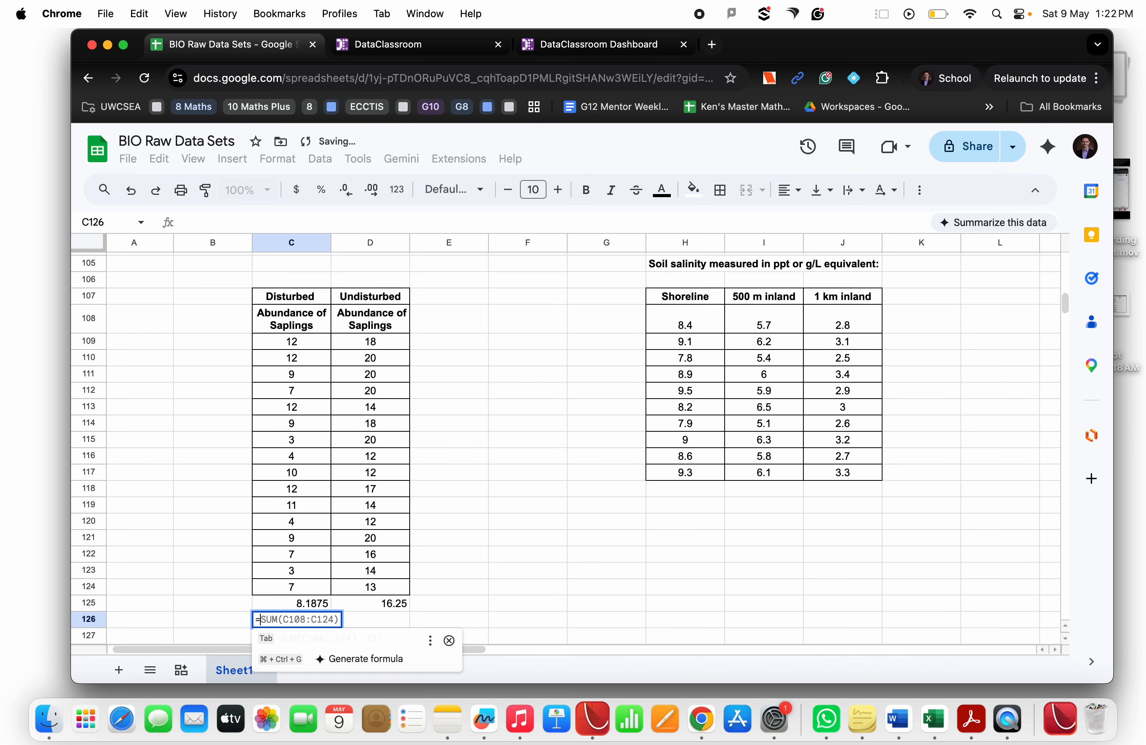
pyautogui.write('stde')
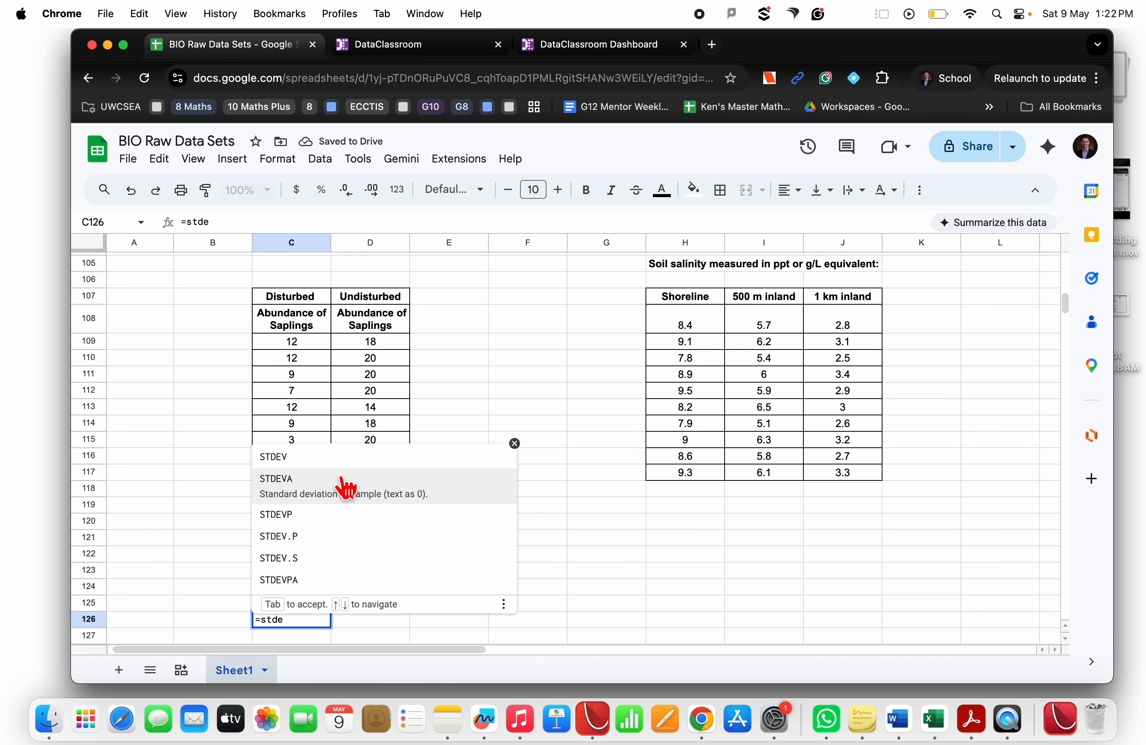
pyautogui.click(341, 472)
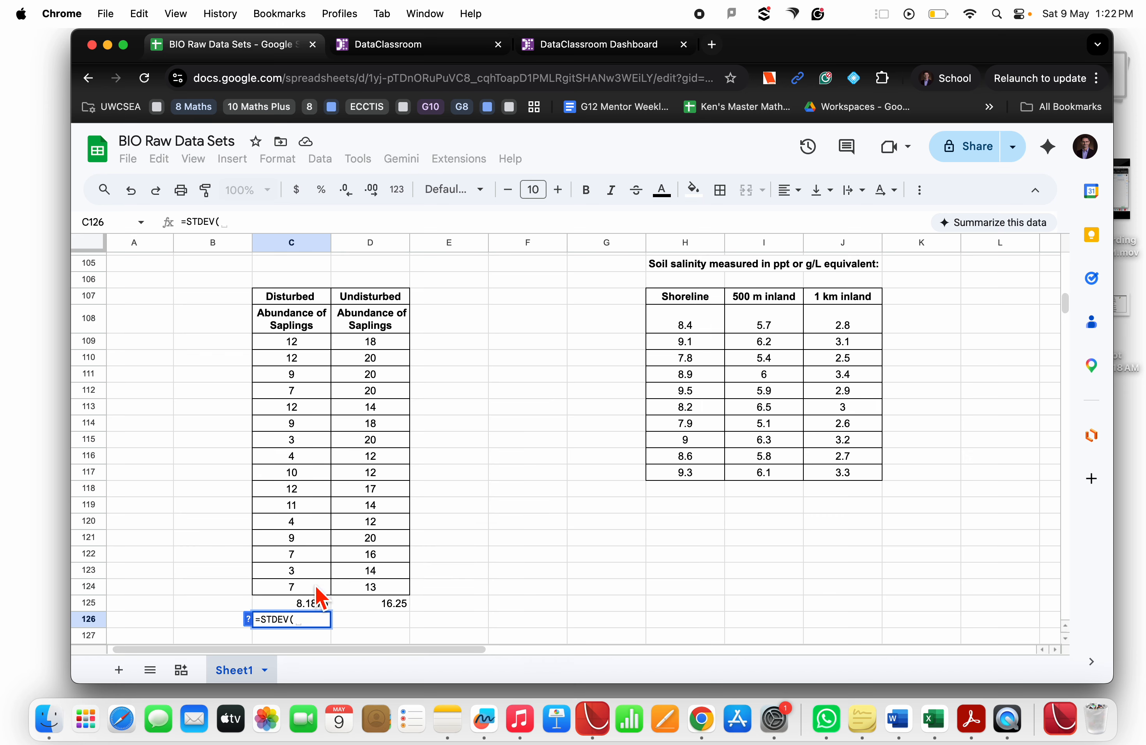
pyautogui.moveTo(319, 590); pyautogui.dragTo(296, 349)
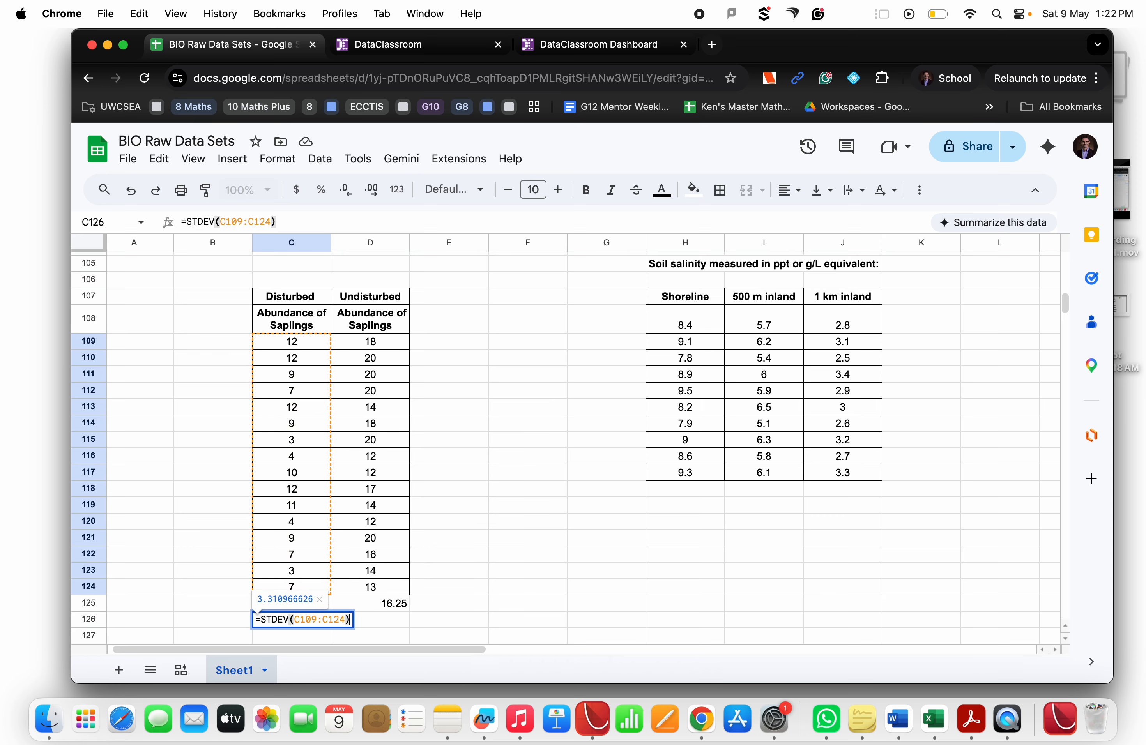
pyautogui.press('Return')
pyautogui.click(330, 626)
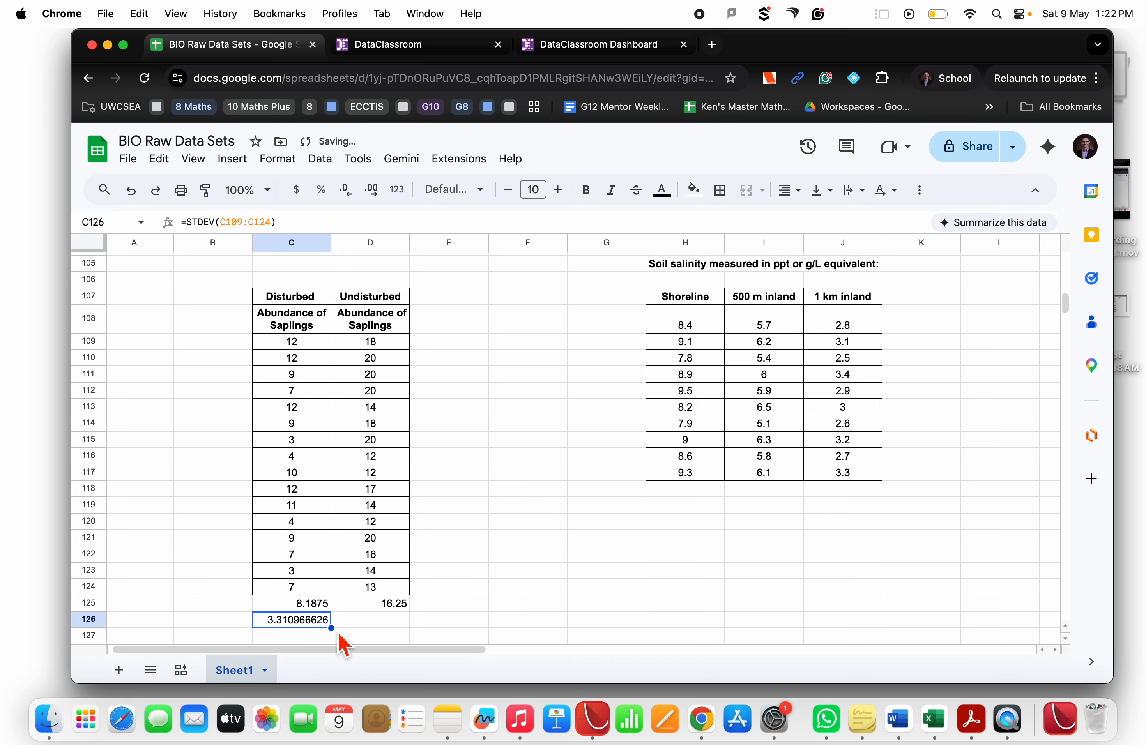
pyautogui.moveTo(332, 629); pyautogui.dragTo(381, 634)
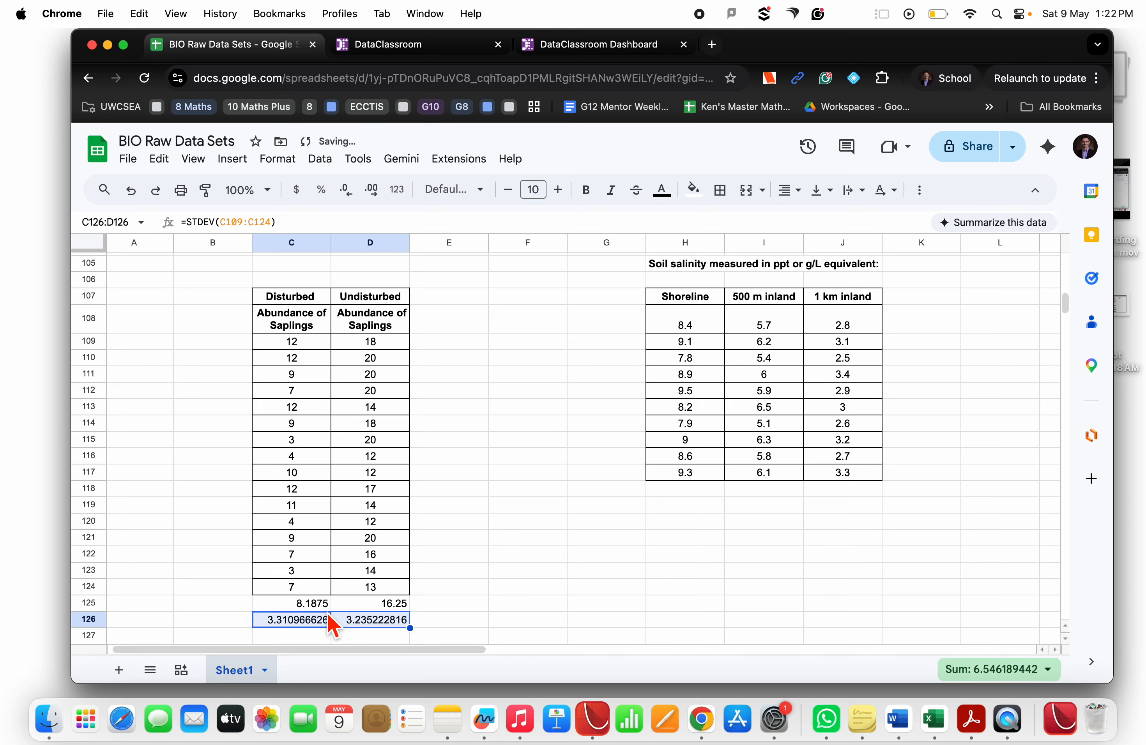
# Inspect the average and standard deviation formulas in rows 125 and 126 of both columns
pyautogui.click(330, 625)
pyautogui.click(371, 605)
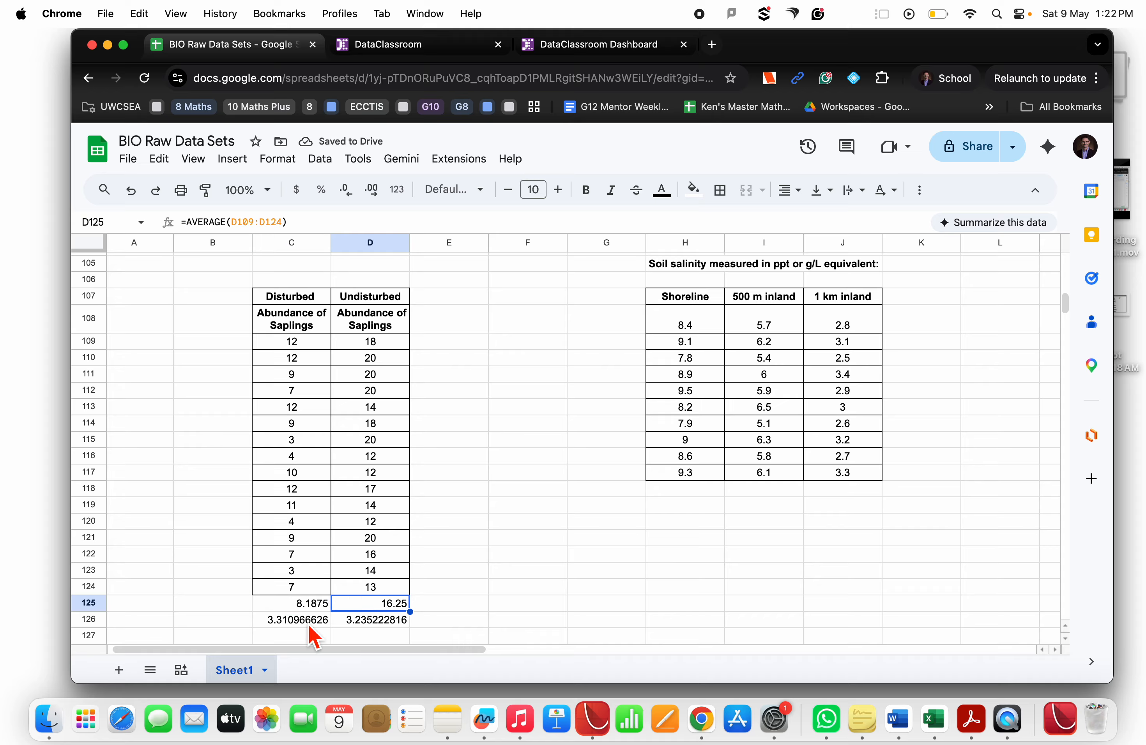
pyautogui.click(325, 623)
pyautogui.click(363, 625)
pyautogui.click(316, 625)
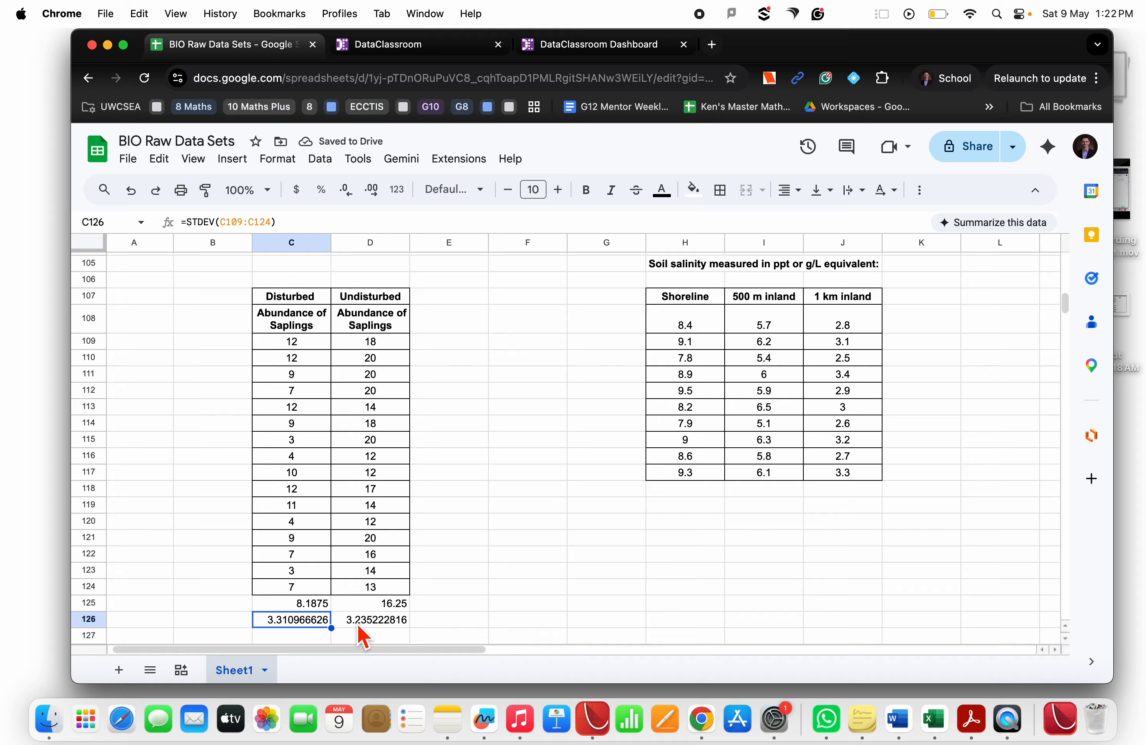
pyautogui.click(363, 625)
pyautogui.click(315, 621)
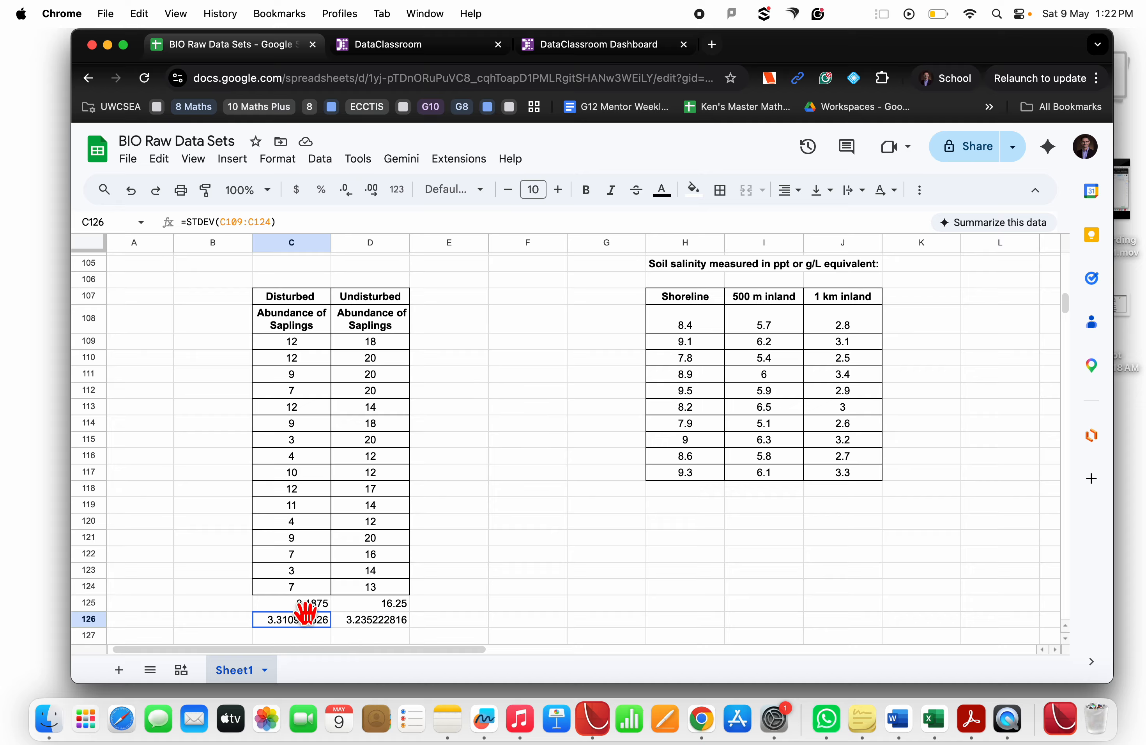
pyautogui.click(350, 624)
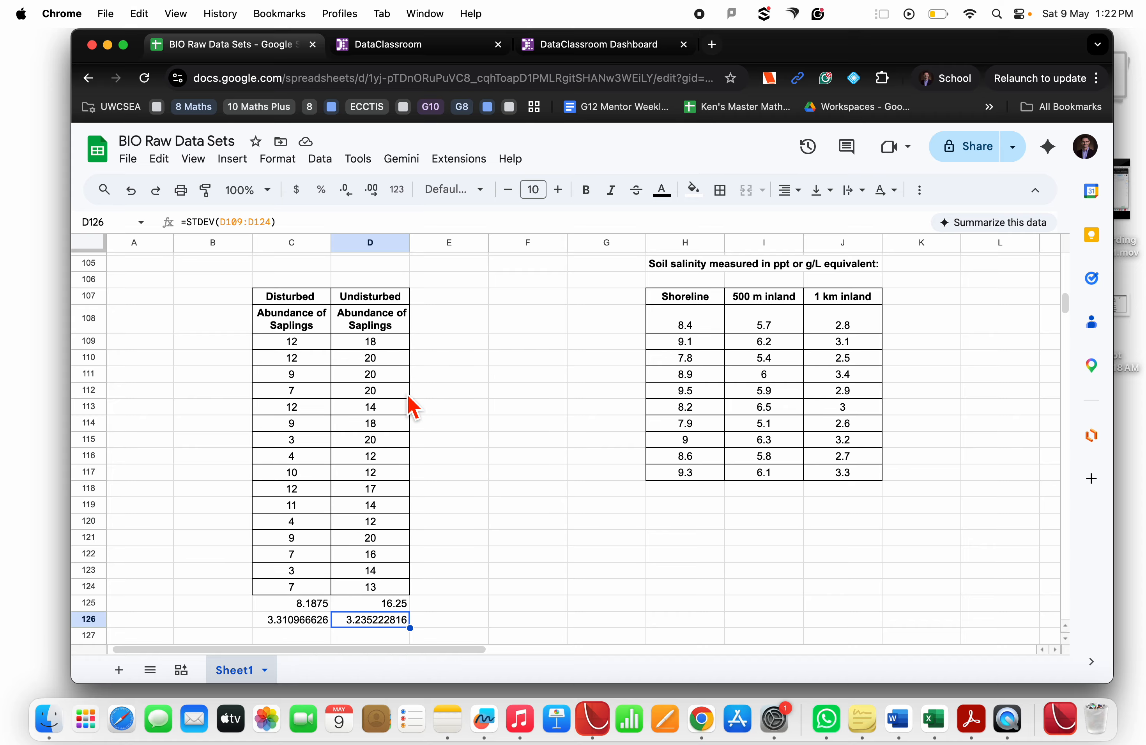
# Add the headings Location in C129 and Abundance in D129 below the data table
pyautogui.moveTo(310, 299); pyautogui.dragTo(363, 600)
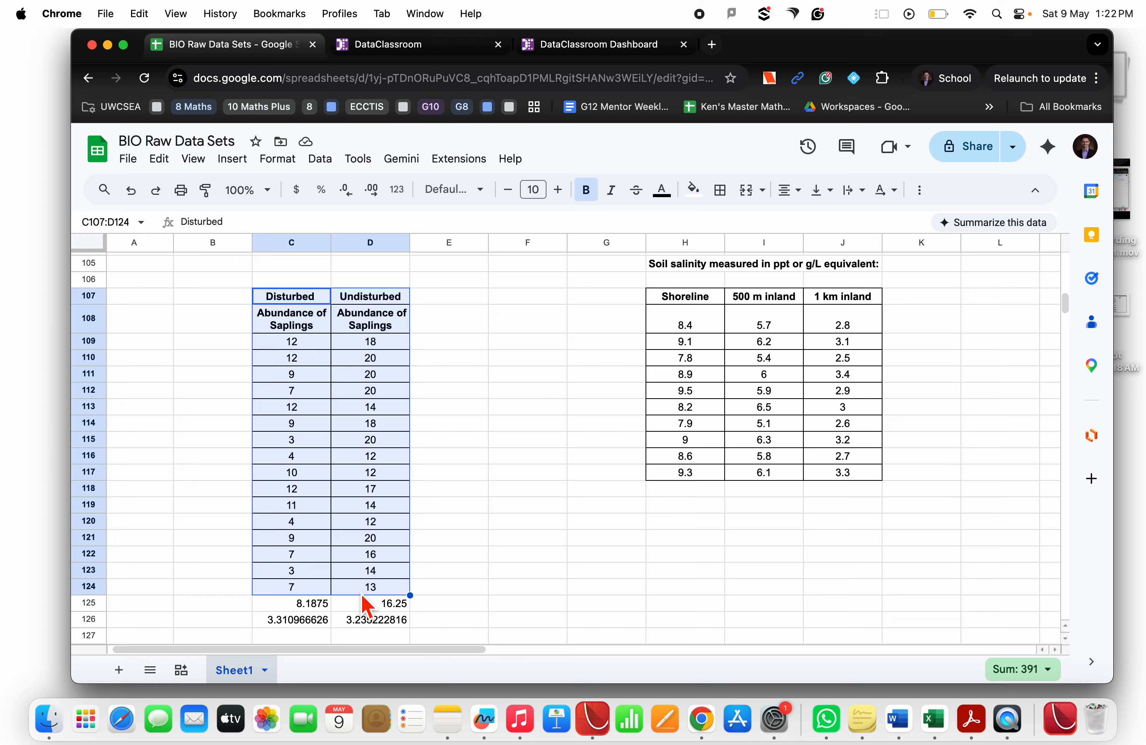
pyautogui.scroll(-5, 366, 606)
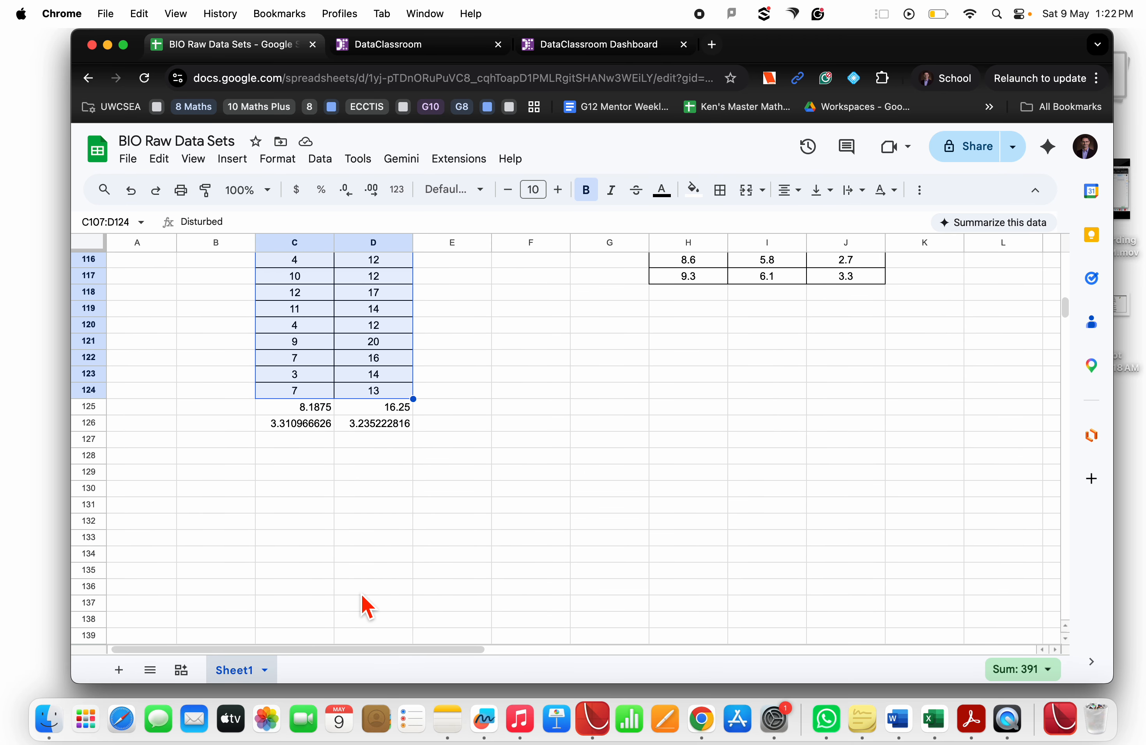
pyautogui.click(286, 477)
pyautogui.write('Location')
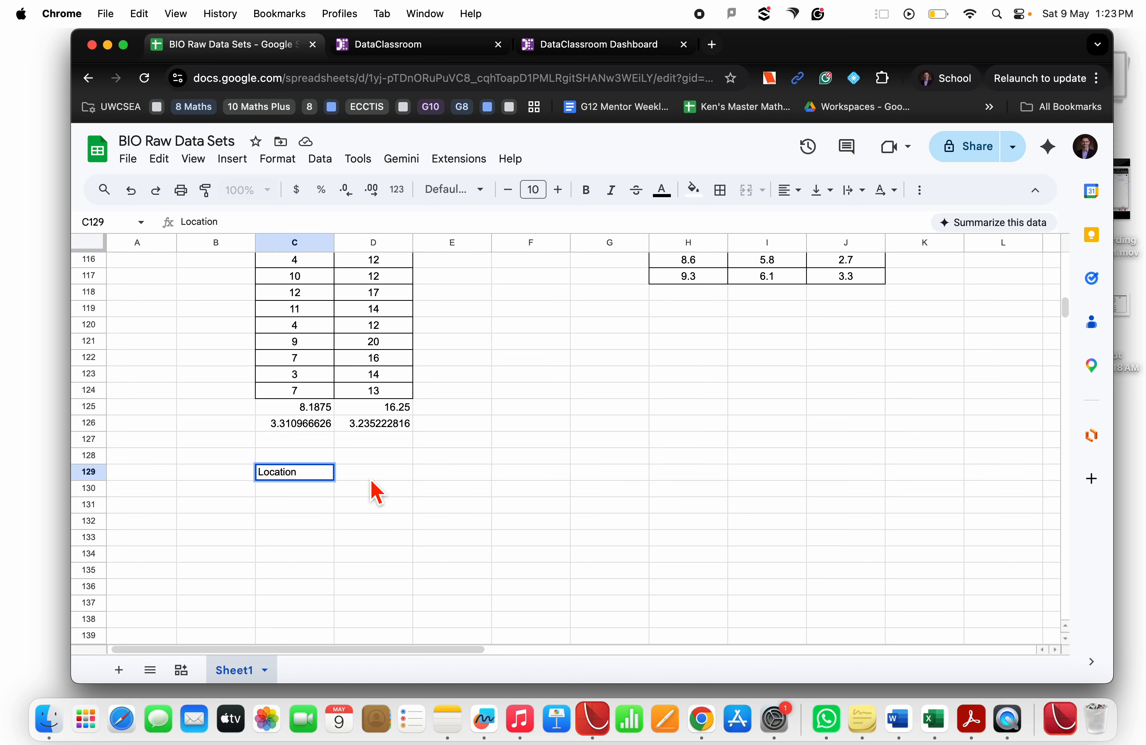
pyautogui.click(373, 475)
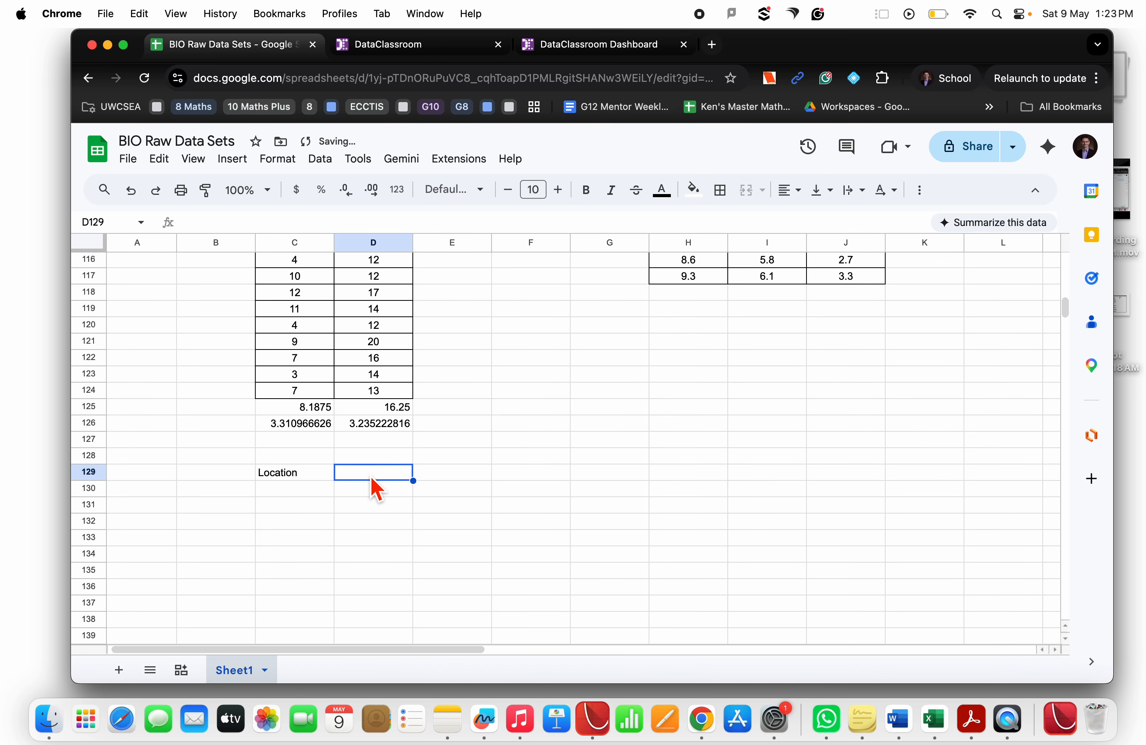
pyautogui.write('Abundance')
pyautogui.press('Return')
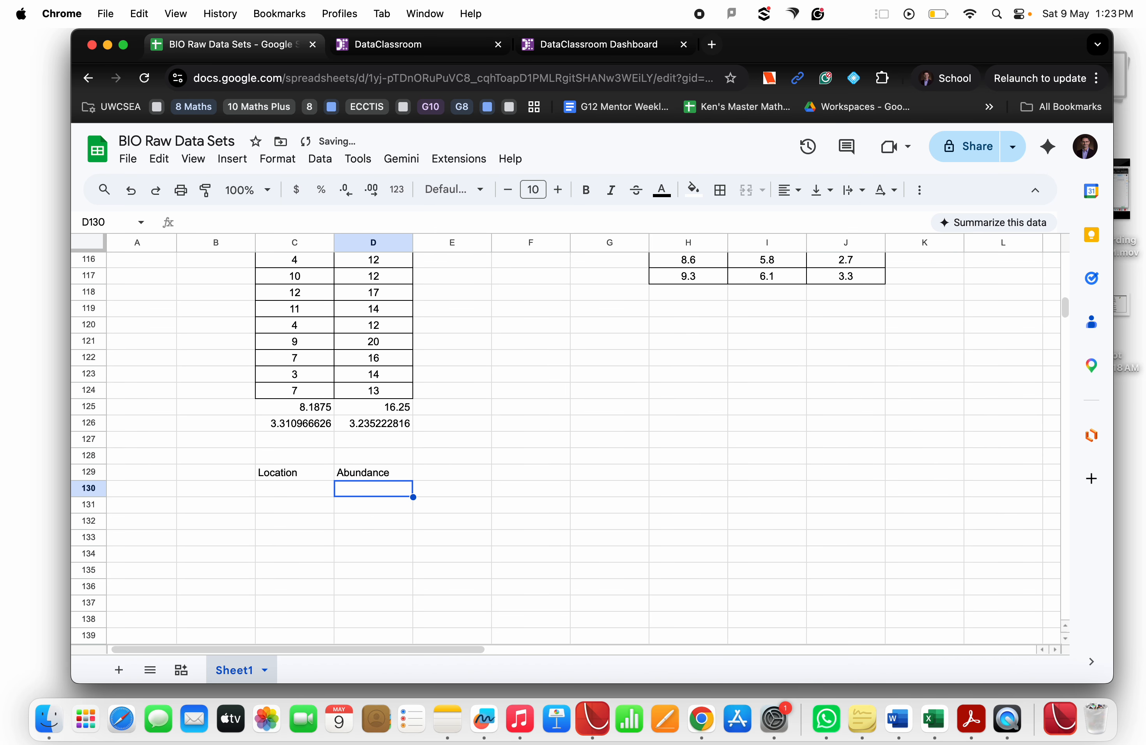
# Copy the Disturbed abundance values C109:C124 and paste them under the Abundance heading starting at D130
pyautogui.scroll(6, 345, 422)
pyautogui.click(307, 406)
pyautogui.moveTo(310, 415); pyautogui.dragTo(309, 602)
pyautogui.scroll(-9, 309, 603)
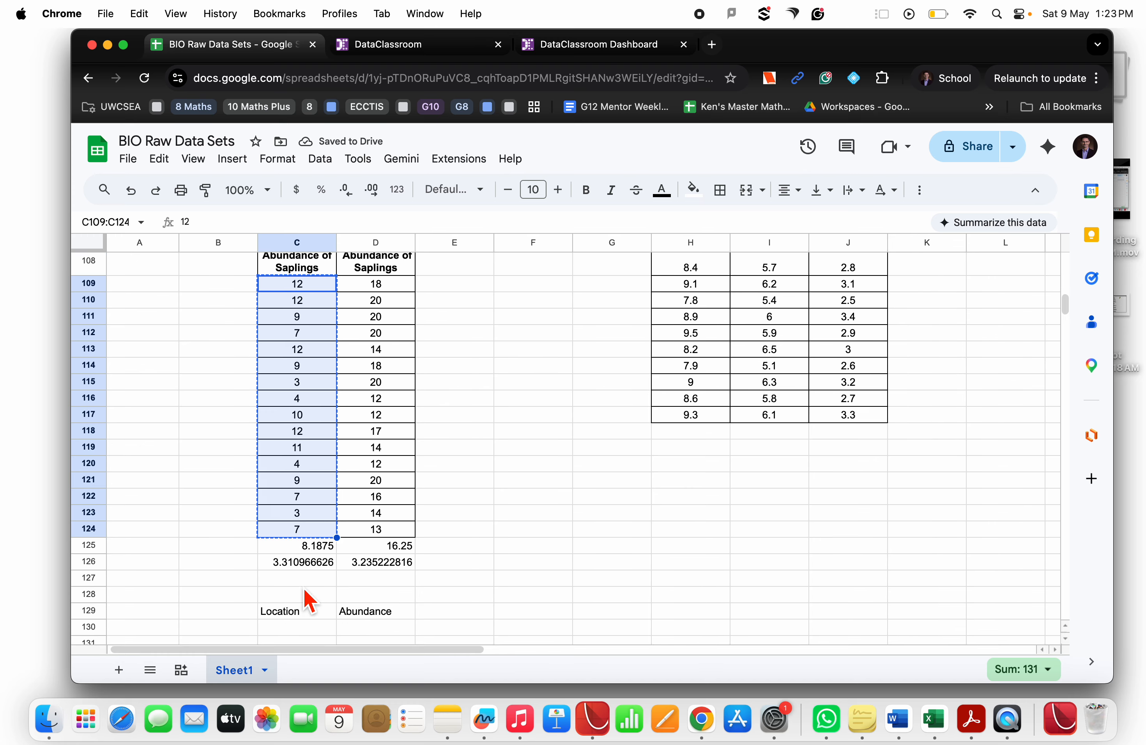
pyautogui.click(366, 305)
pyautogui.press('cmd+v')
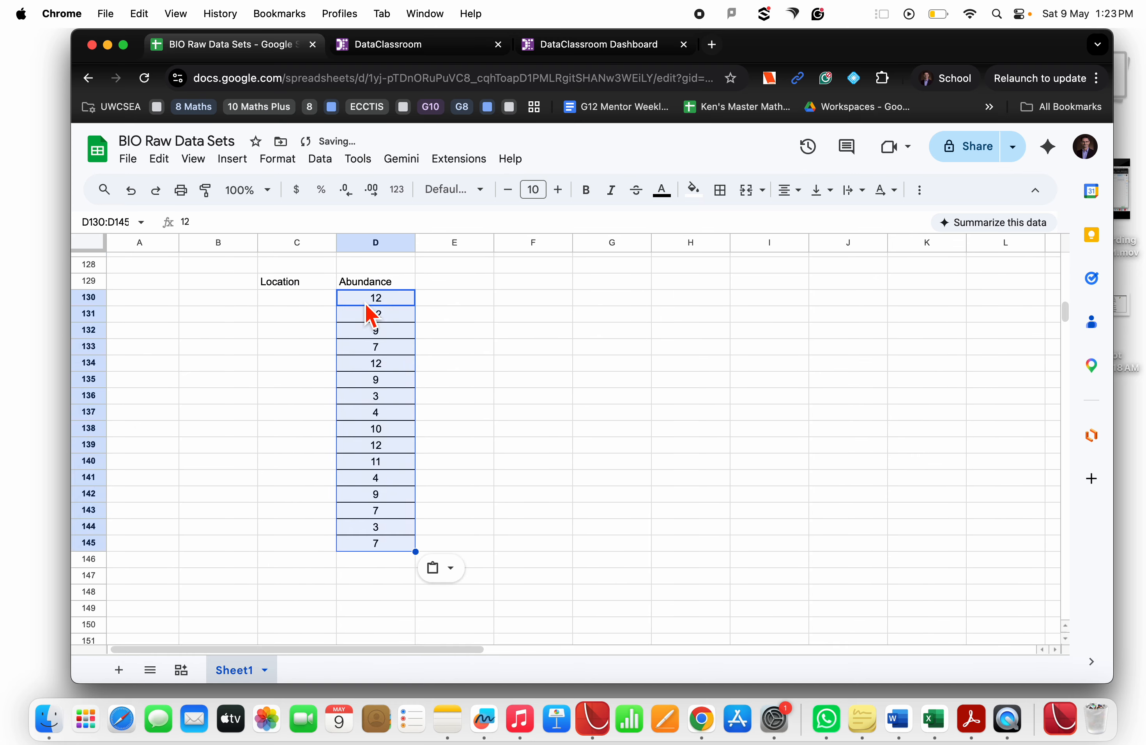
# Copy the Disturbed heading into C130 and fill it down to row 145 of the Location column
pyautogui.click(321, 305)
pyautogui.scroll(12, 321, 306)
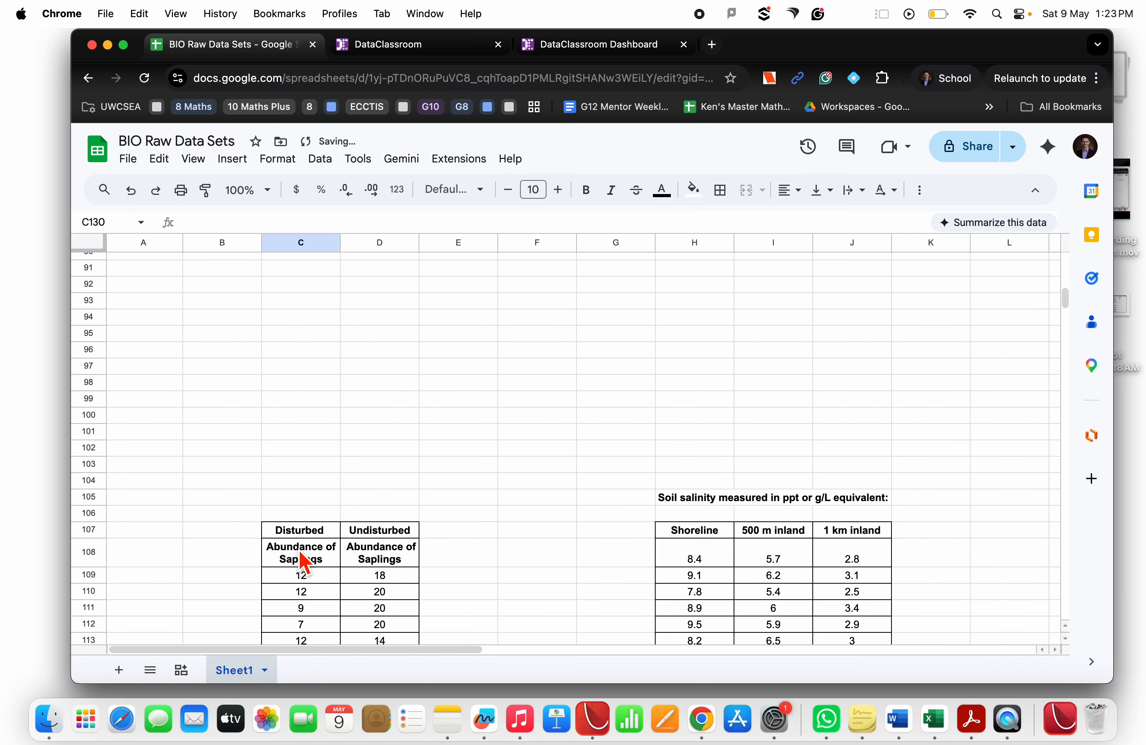
pyautogui.click(303, 536)
pyautogui.scroll(-10, 305, 541)
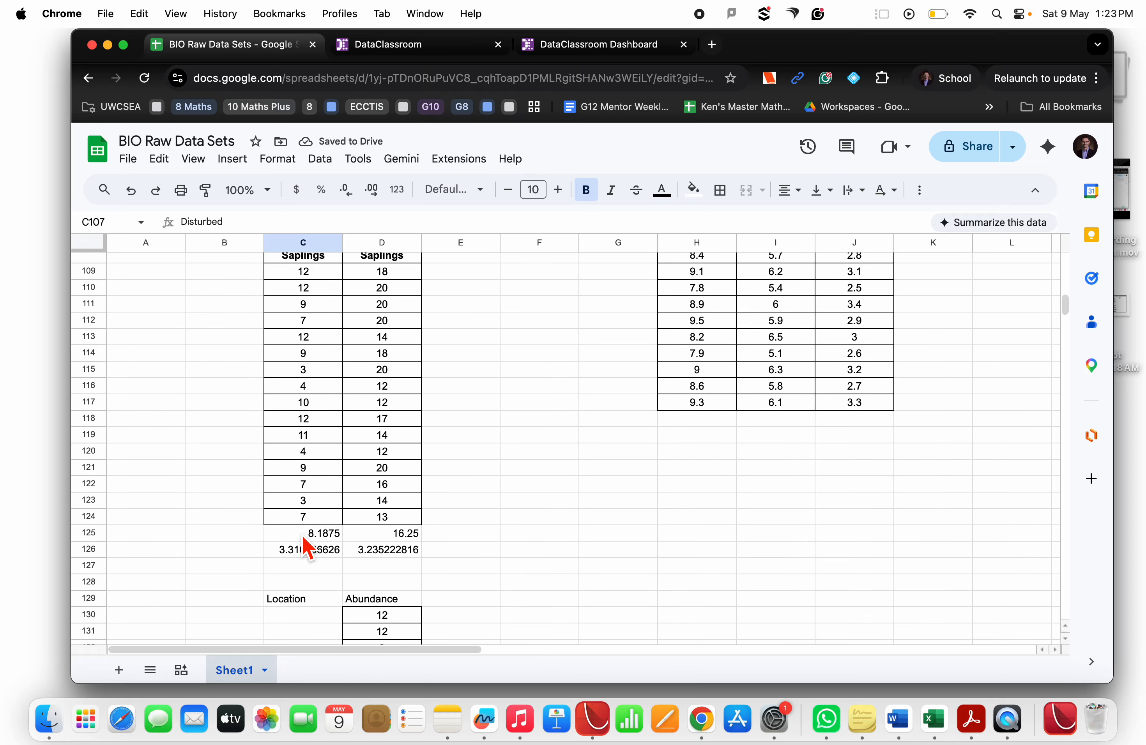
pyautogui.click(306, 454)
pyautogui.write('Disturbed')
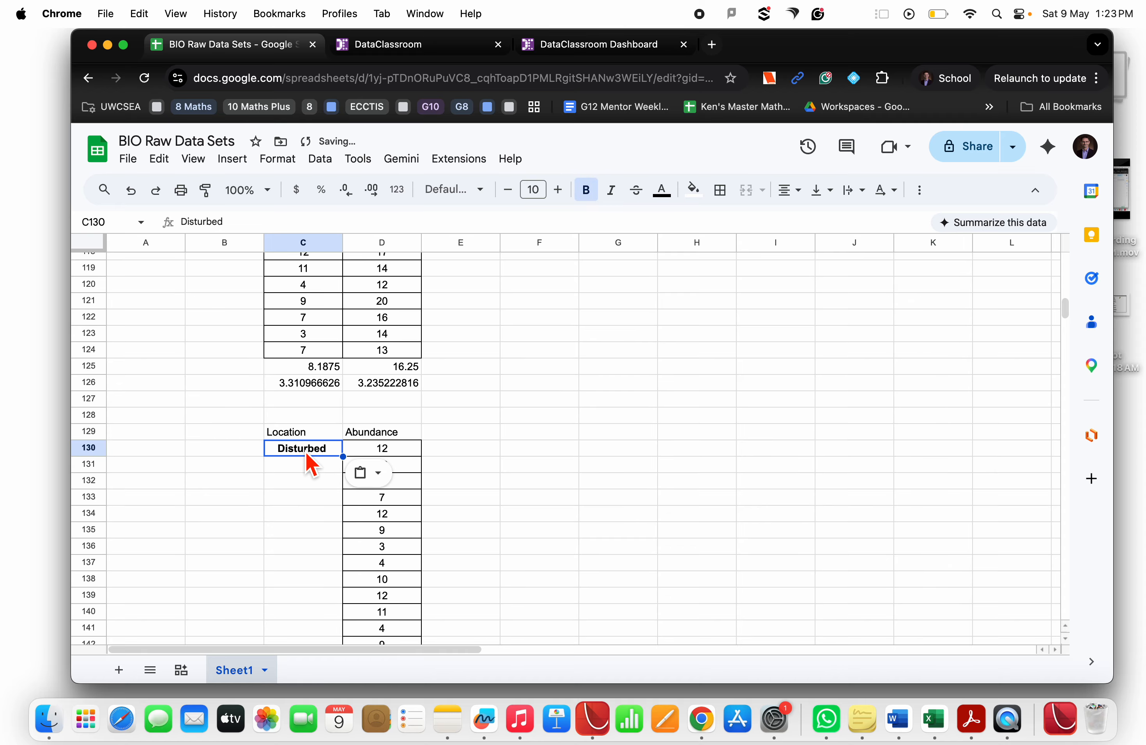
pyautogui.moveTo(343, 457); pyautogui.dragTo(345, 545)
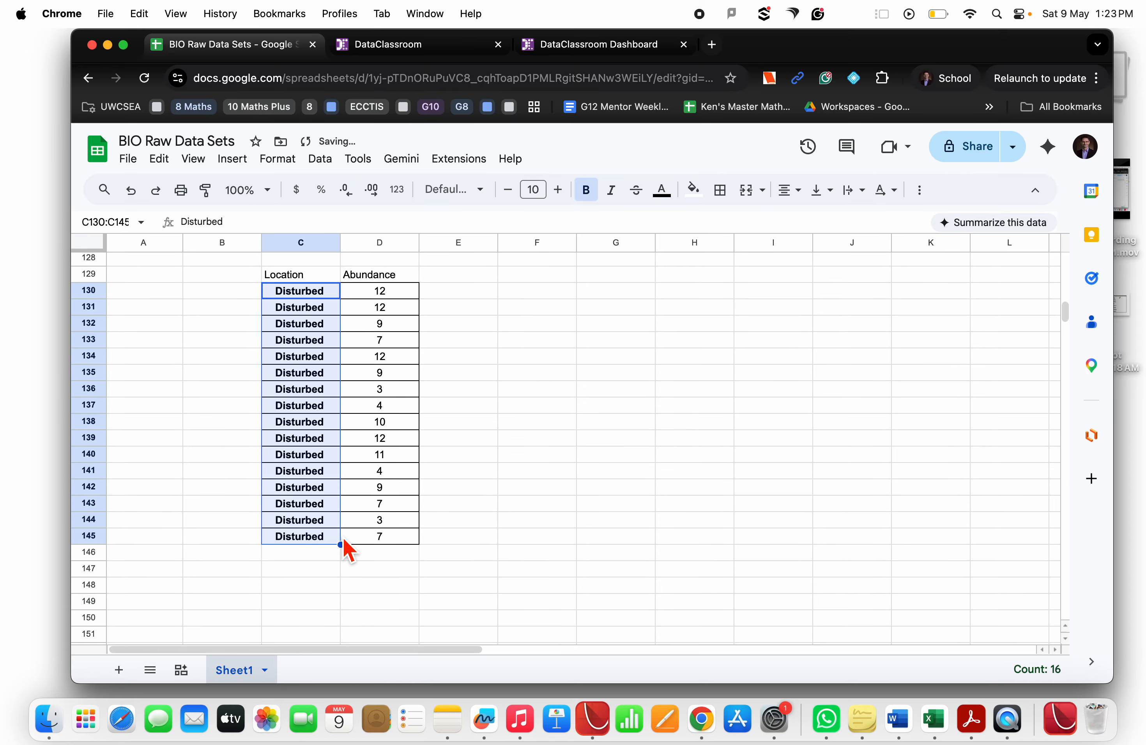
# Copy the Undisturbed heading into C146 of the Location column
pyautogui.click(467, 525)
pyautogui.scroll(6, 477, 534)
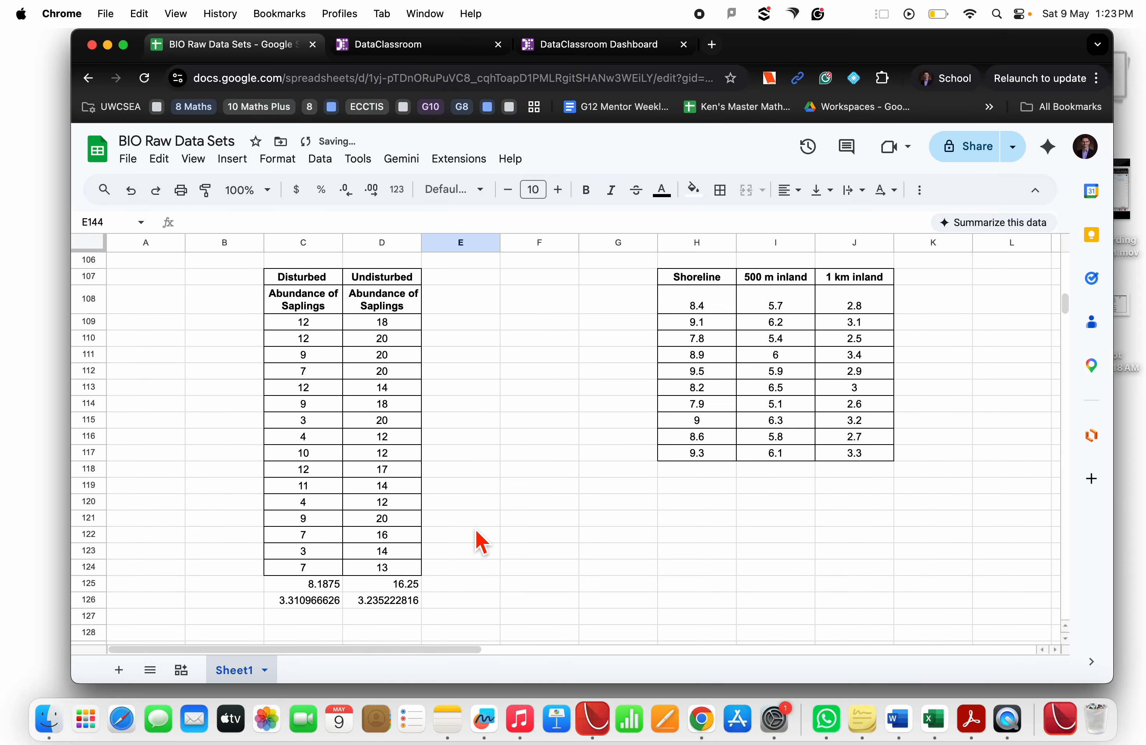
pyautogui.click(383, 279)
pyautogui.scroll(-9, 387, 293)
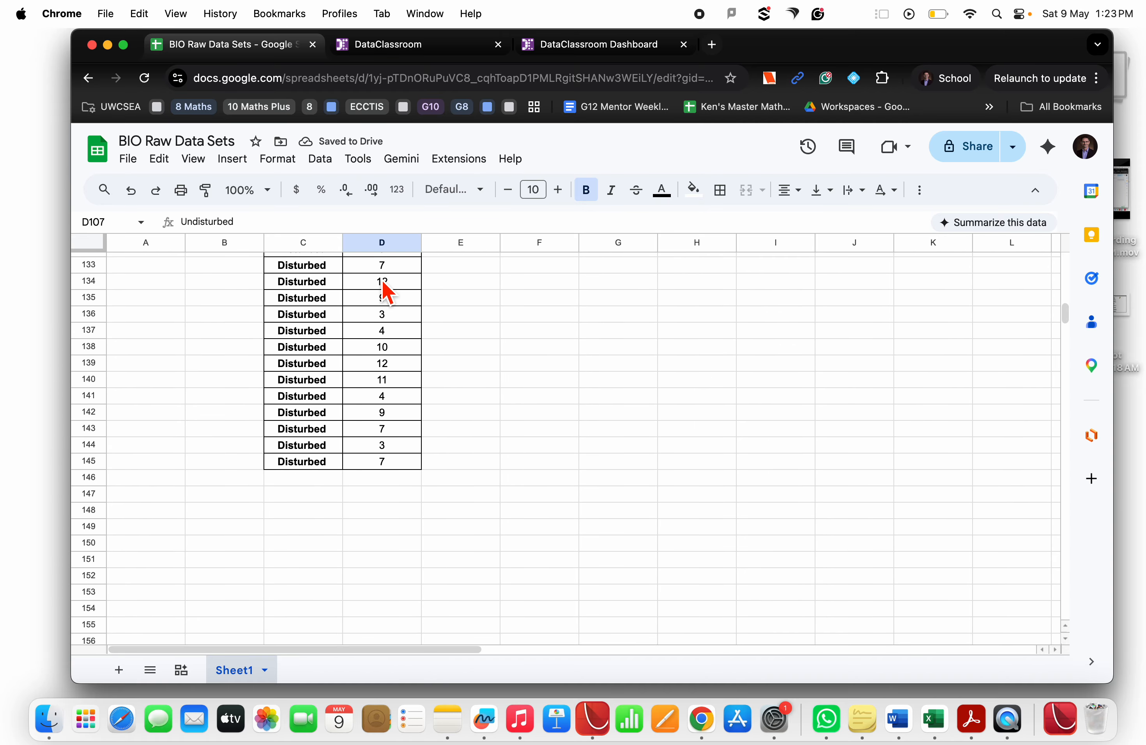
pyautogui.click(328, 482)
pyautogui.write('Undisturbed')
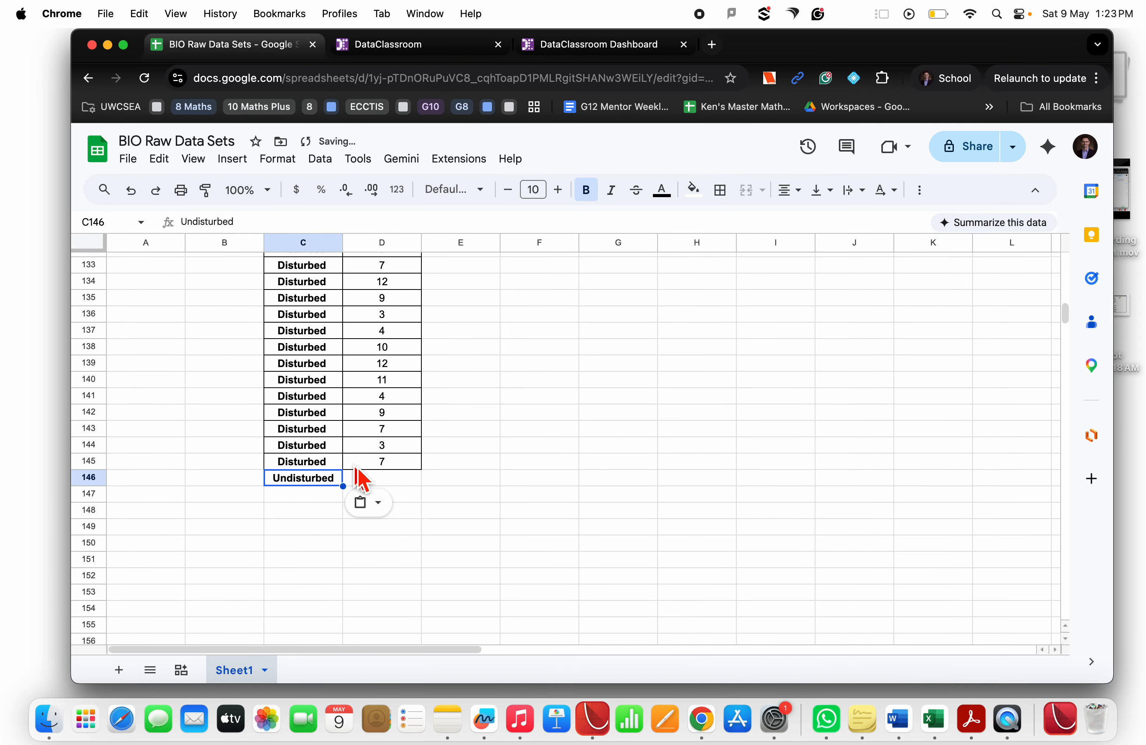
# Paste the Undisturbed abundance values D109:D124 starting at D146 and fill the Undisturbed label down to row 161
pyautogui.scroll(6, 399, 406)
pyautogui.moveTo(397, 392)
pyautogui.mouseDown()
pyautogui.moveTo(396, 221)
pyautogui.moveTo(396, 435)
pyautogui.moveTo(398, 389)
pyautogui.mouseUp()
pyautogui.press('super+c')
pyautogui.scroll(-9, 395, 378)
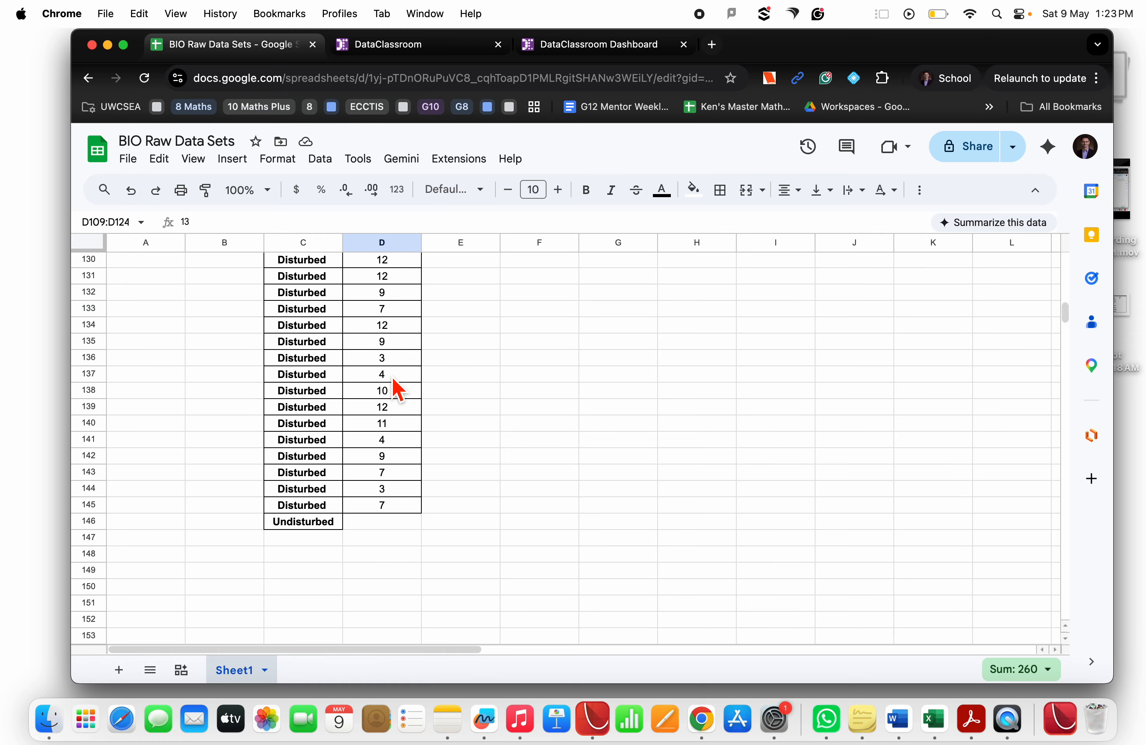
pyautogui.click(399, 527)
pyautogui.press('super+v')
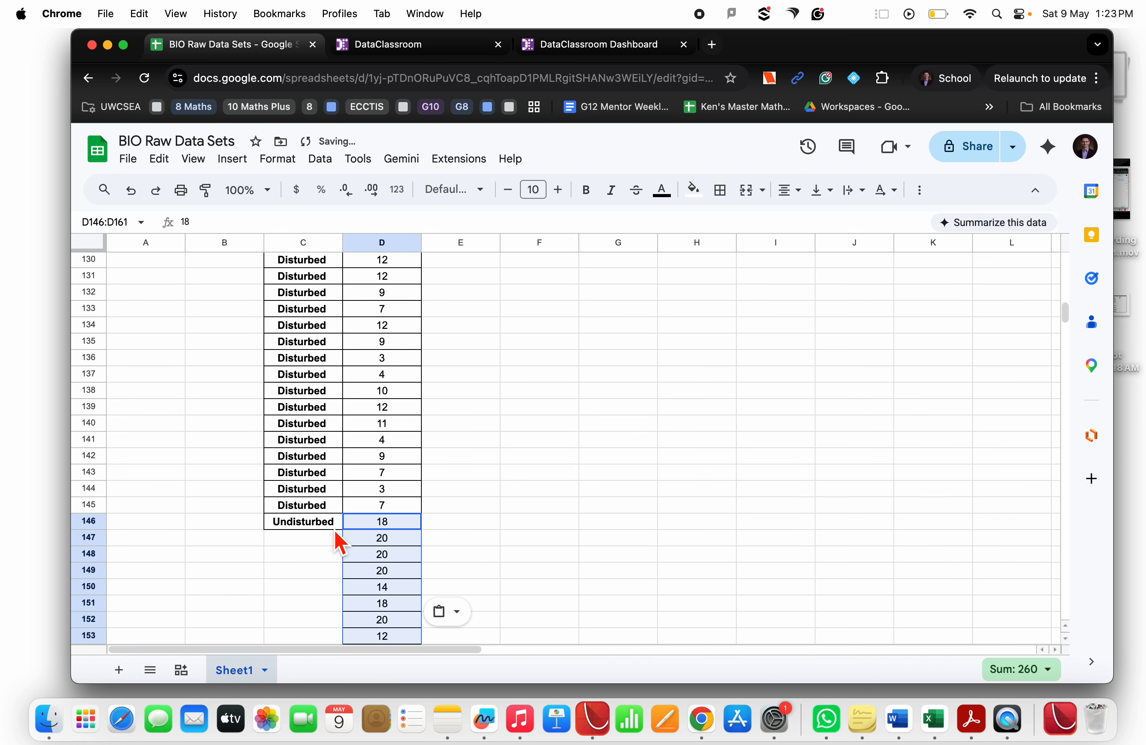
pyautogui.click(339, 525)
pyautogui.moveTo(343, 531); pyautogui.dragTo(332, 566)
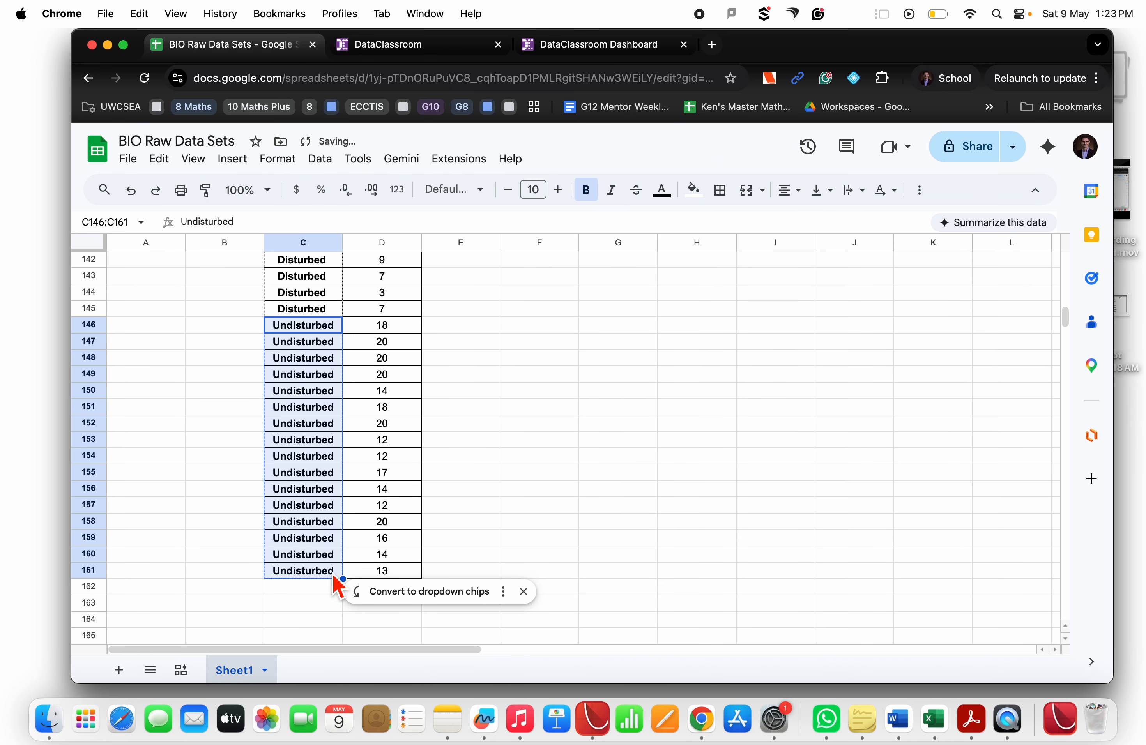
# Copy the complete Location and Abundance table C129:D161
pyautogui.scroll(9, 333, 580)
pyautogui.moveTo(310, 500); pyautogui.dragTo(392, 612)
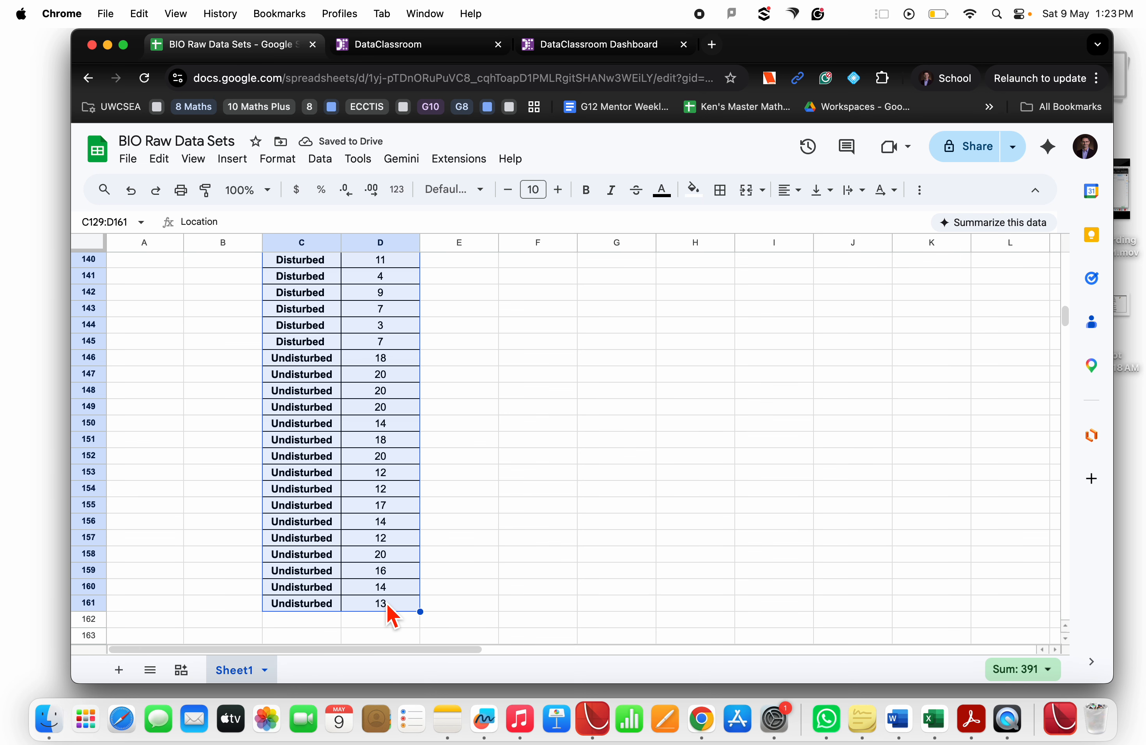
pyautogui.press('super+c')
# Switch to the DataClassroom Dashboard tab and start importing data for a new dataset
pyautogui.click(477, 54)
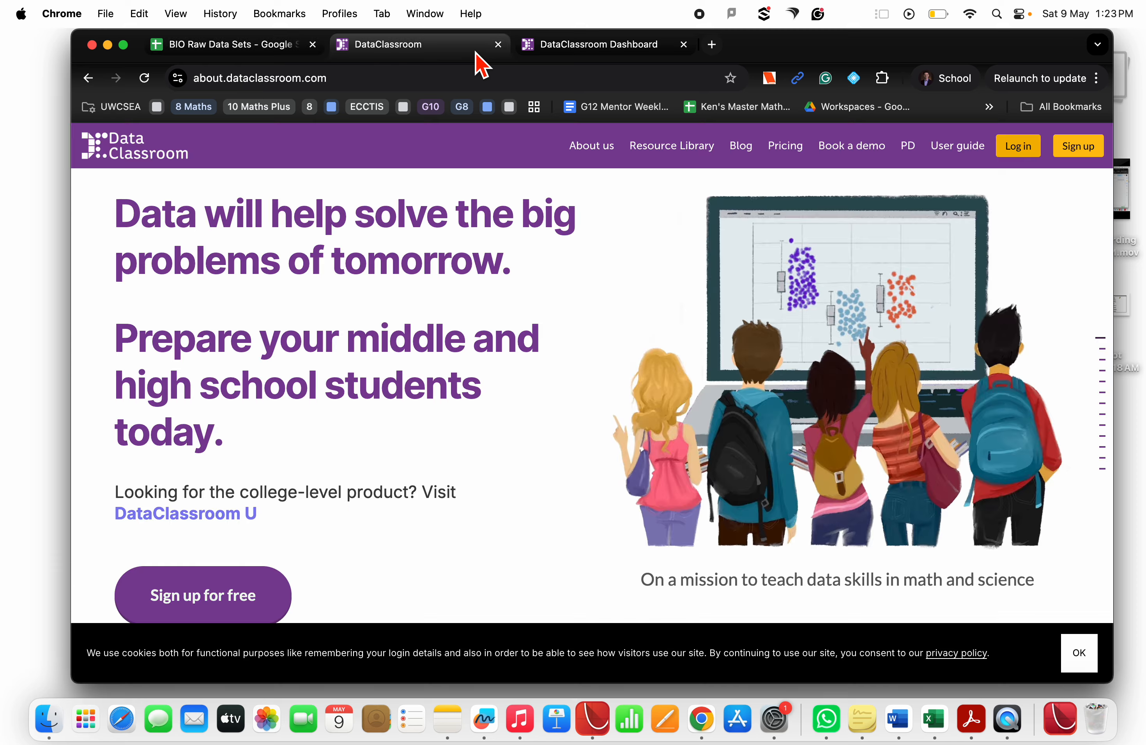
pyautogui.click(542, 51)
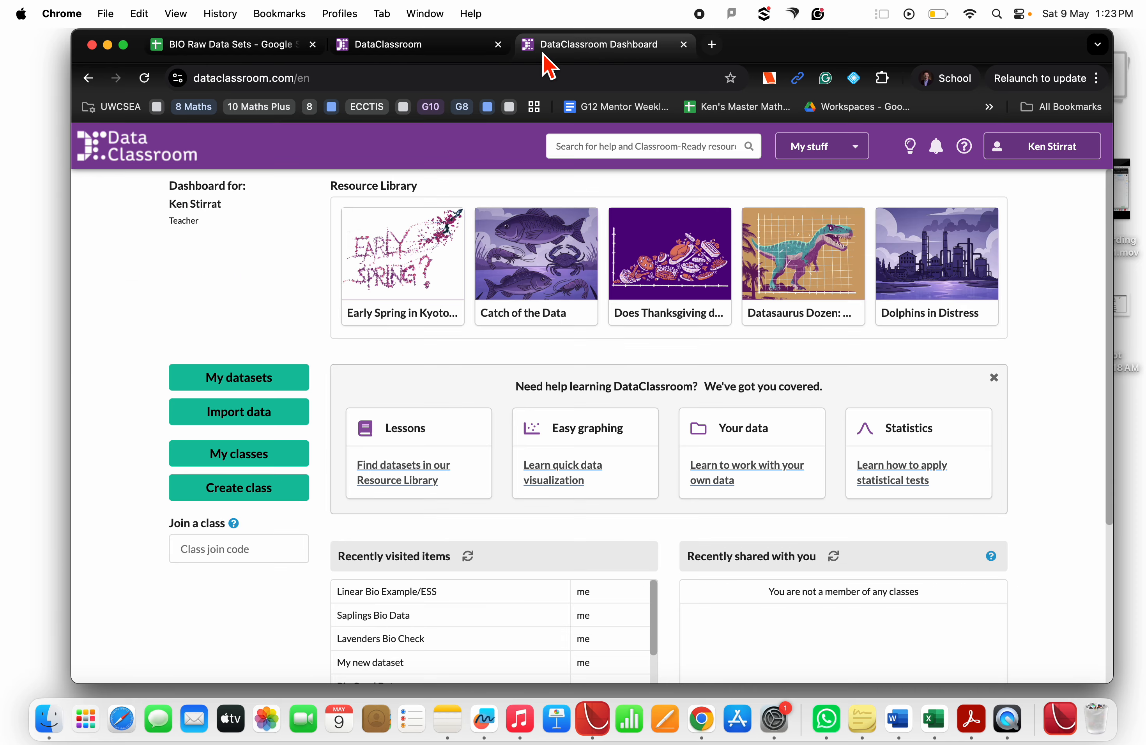
pyautogui.click(247, 418)
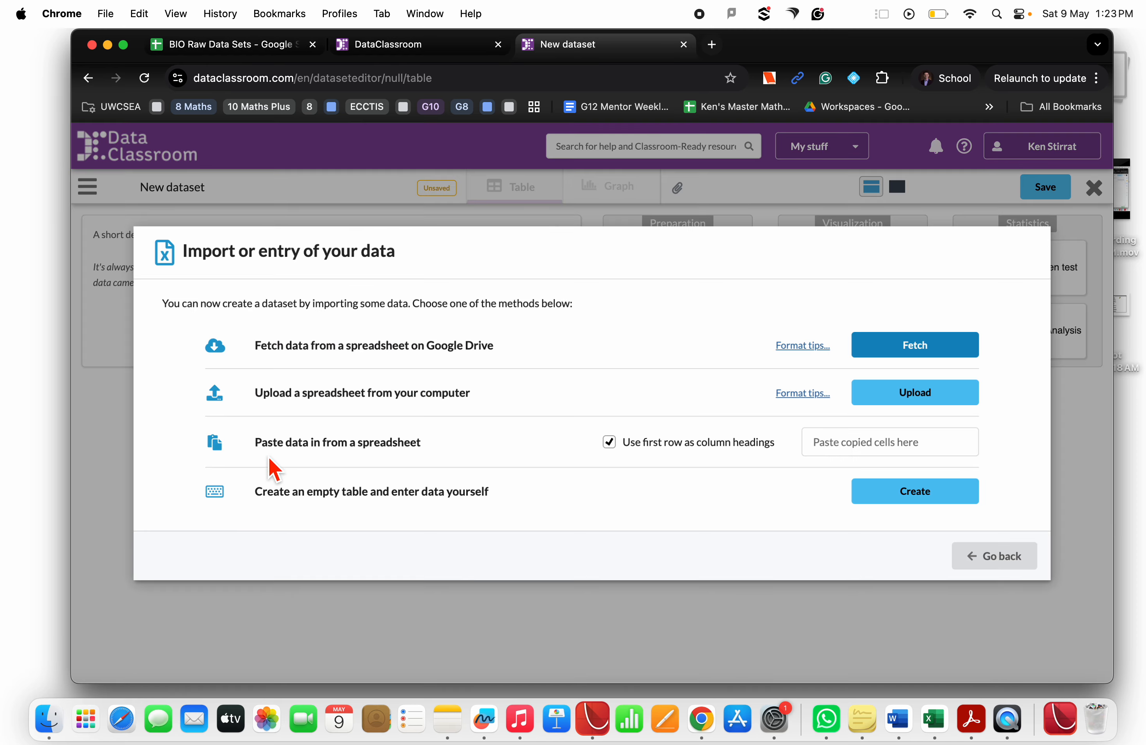
# Paste the copied cells into the paste-from-spreadsheet field, using the first row as column headings
pyautogui.moveTo(264, 450); pyautogui.dragTo(433, 455)
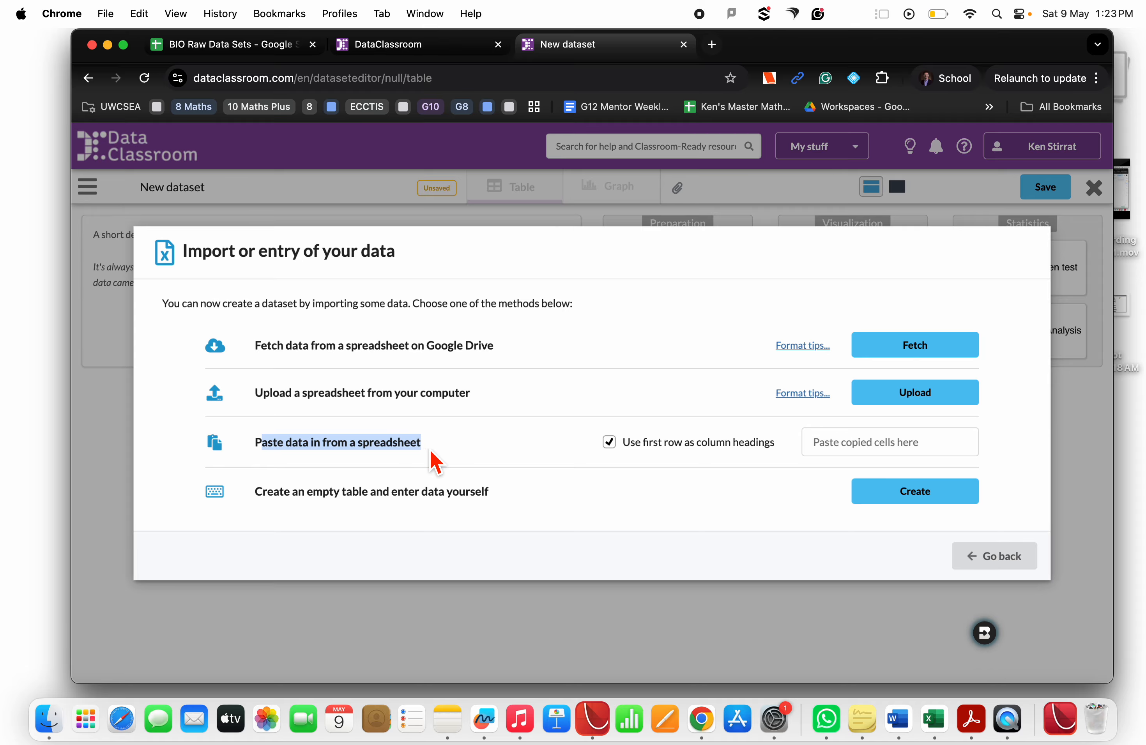
pyautogui.click(864, 454)
pyautogui.press('super+v')
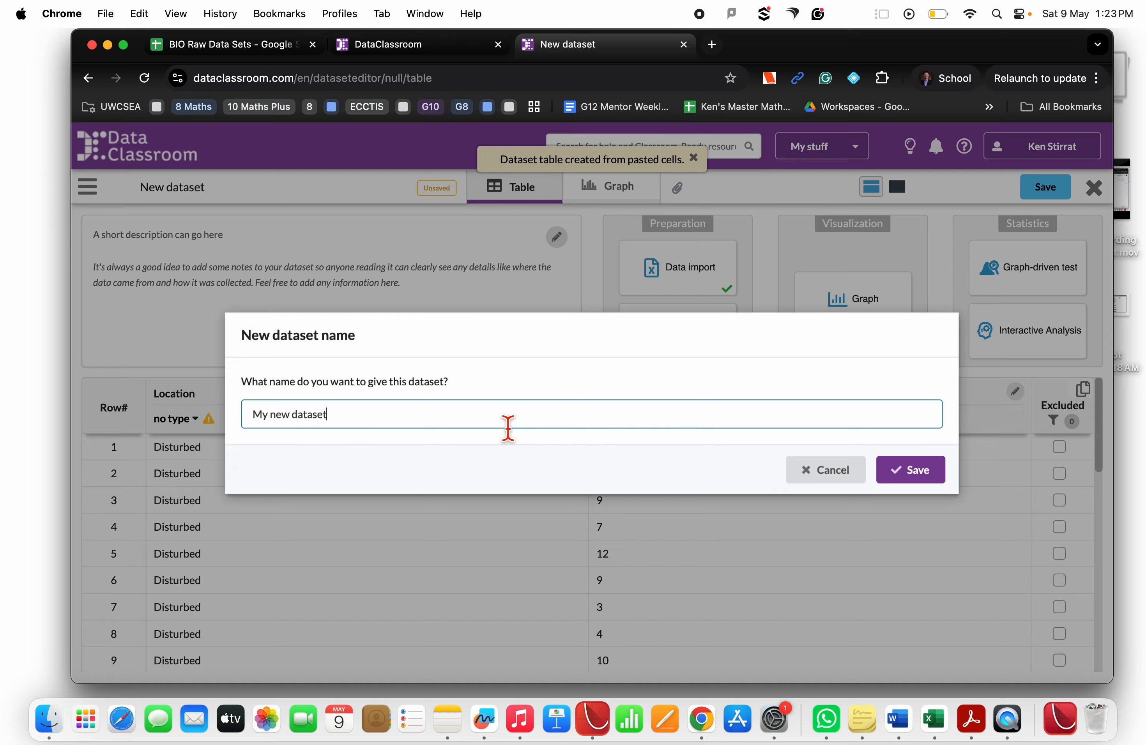
# Name the new dataset "2 sample te test for Bio/ESS/GEOG/SEHS/MATHS" and save it
pyautogui.moveTo(508, 429); pyautogui.dragTo(256, 426)
pyautogui.write('2 sample te')
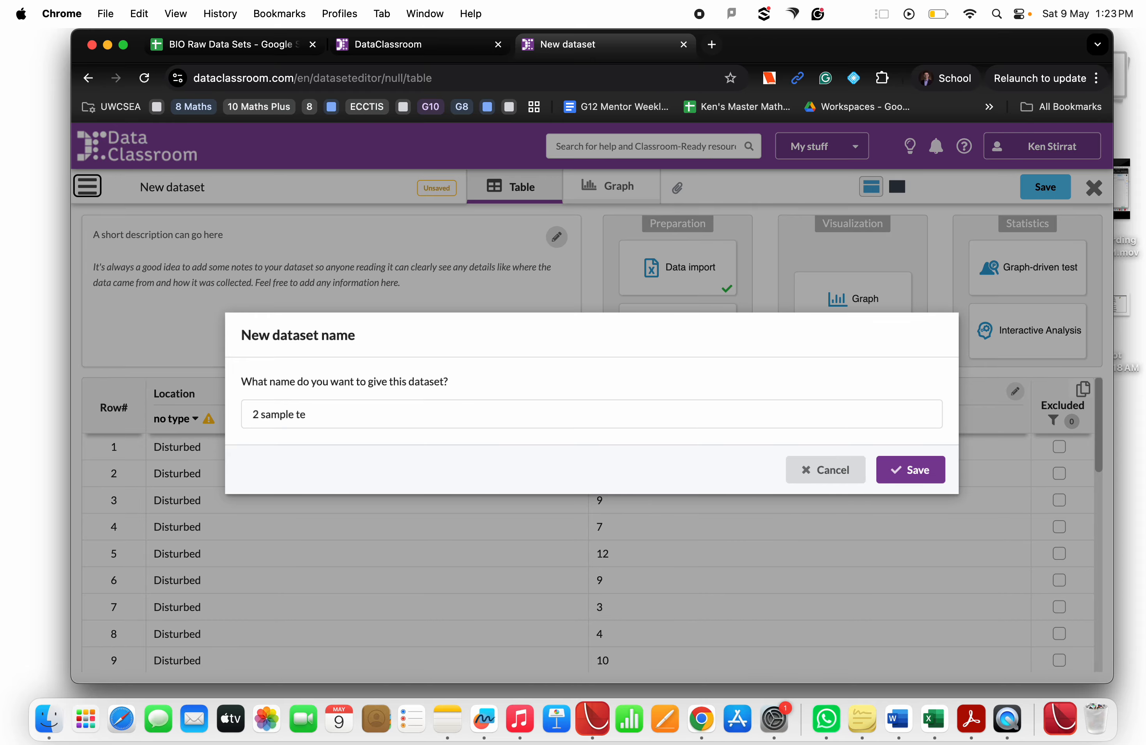
pyautogui.click(315, 416)
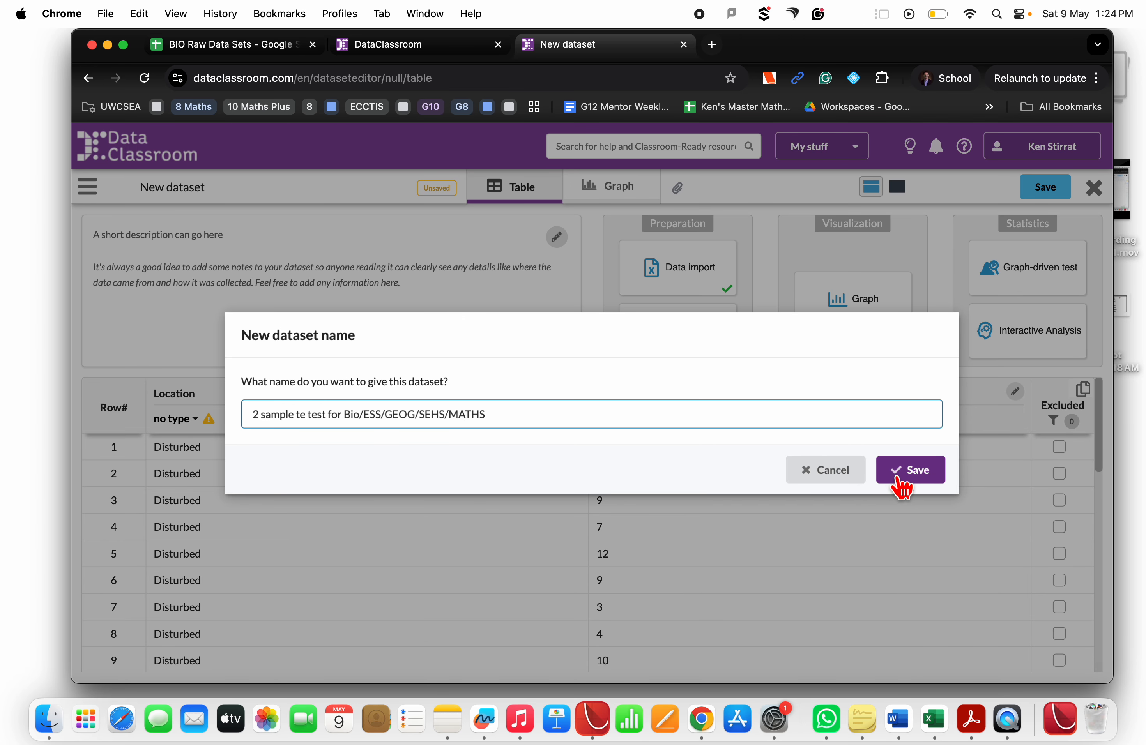
pyautogui.click(911, 472)
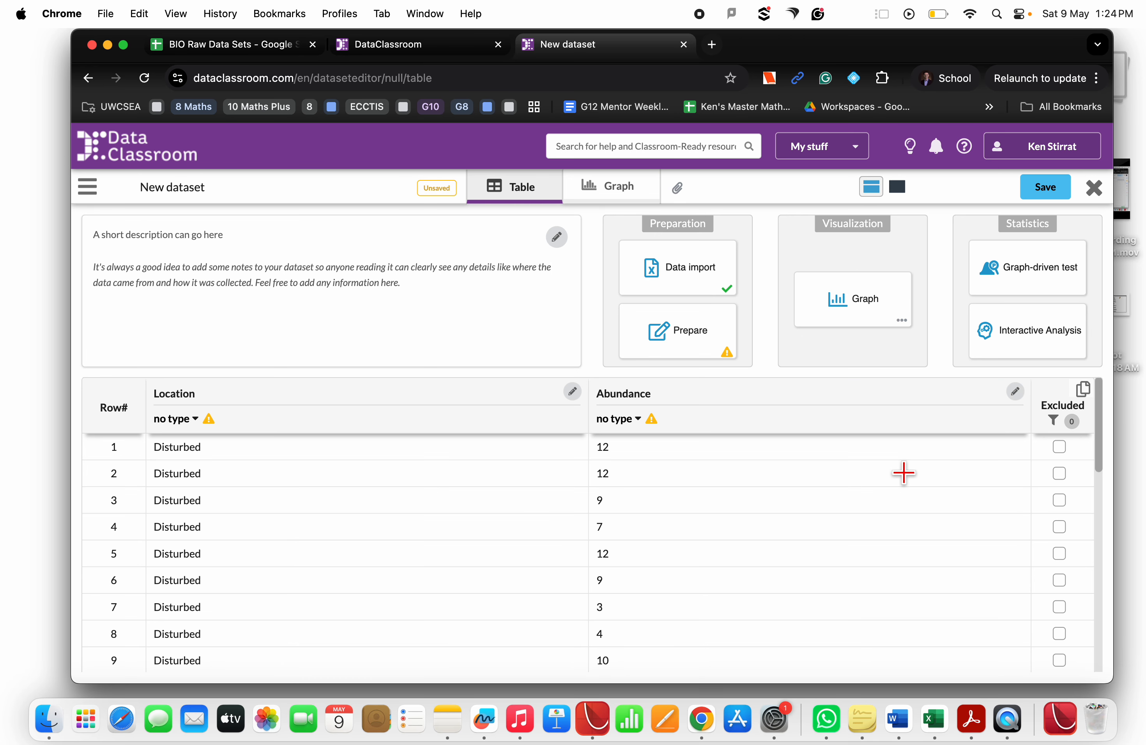
# Set the Location column type to Categorical and the Abundance column type to Numeric
pyautogui.click(194, 421)
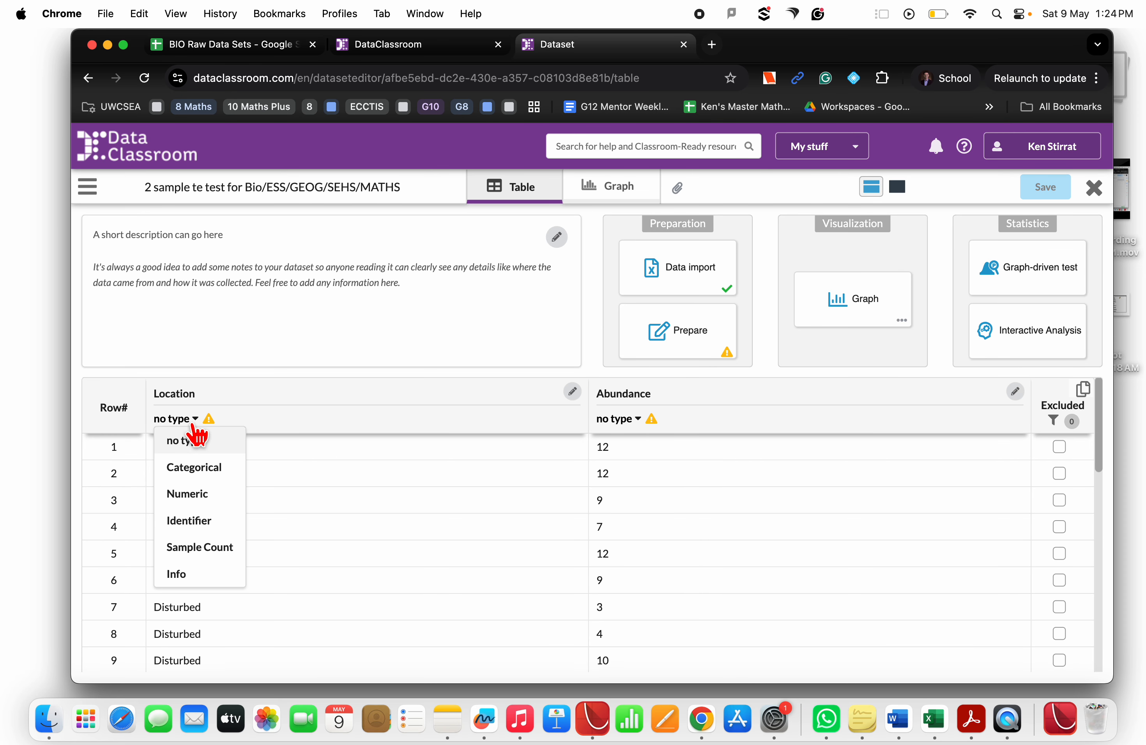
pyautogui.click(206, 470)
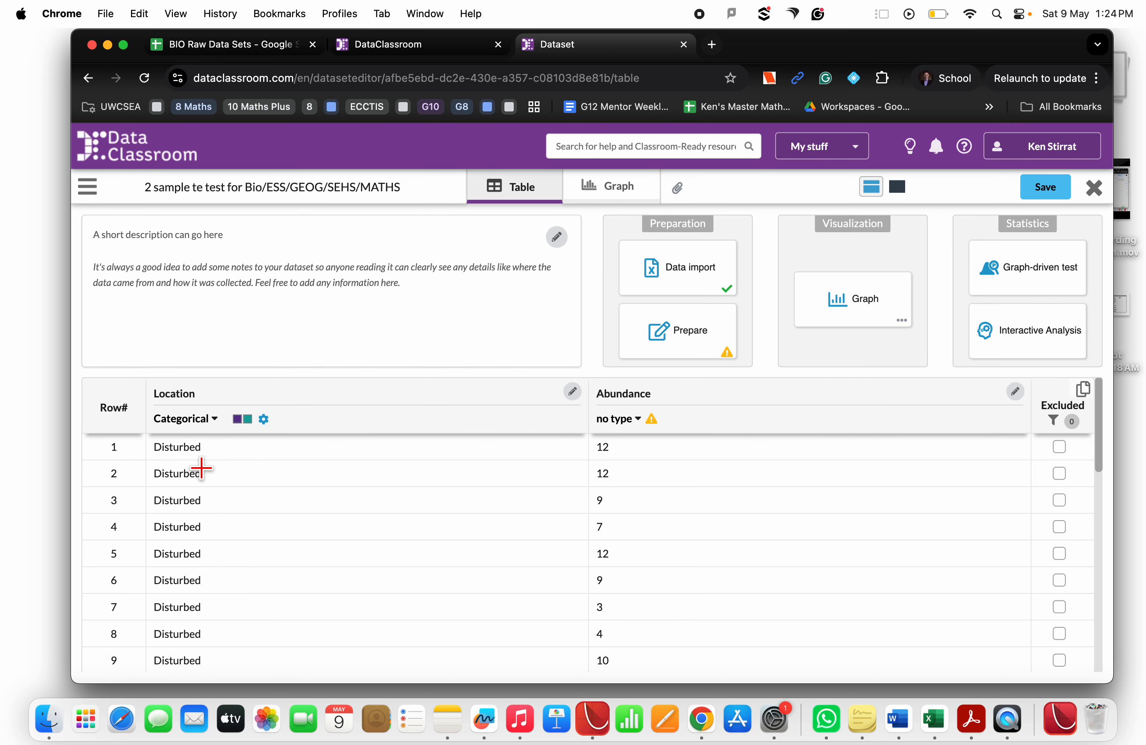
pyautogui.click(626, 420)
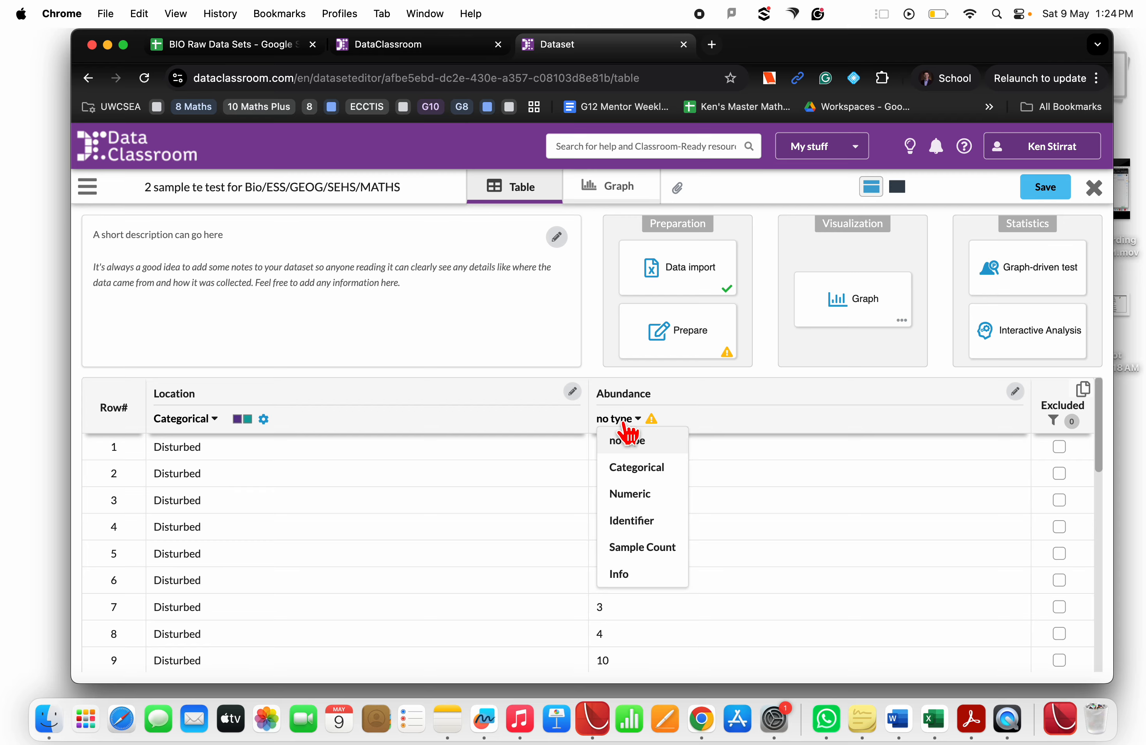
pyautogui.click(631, 494)
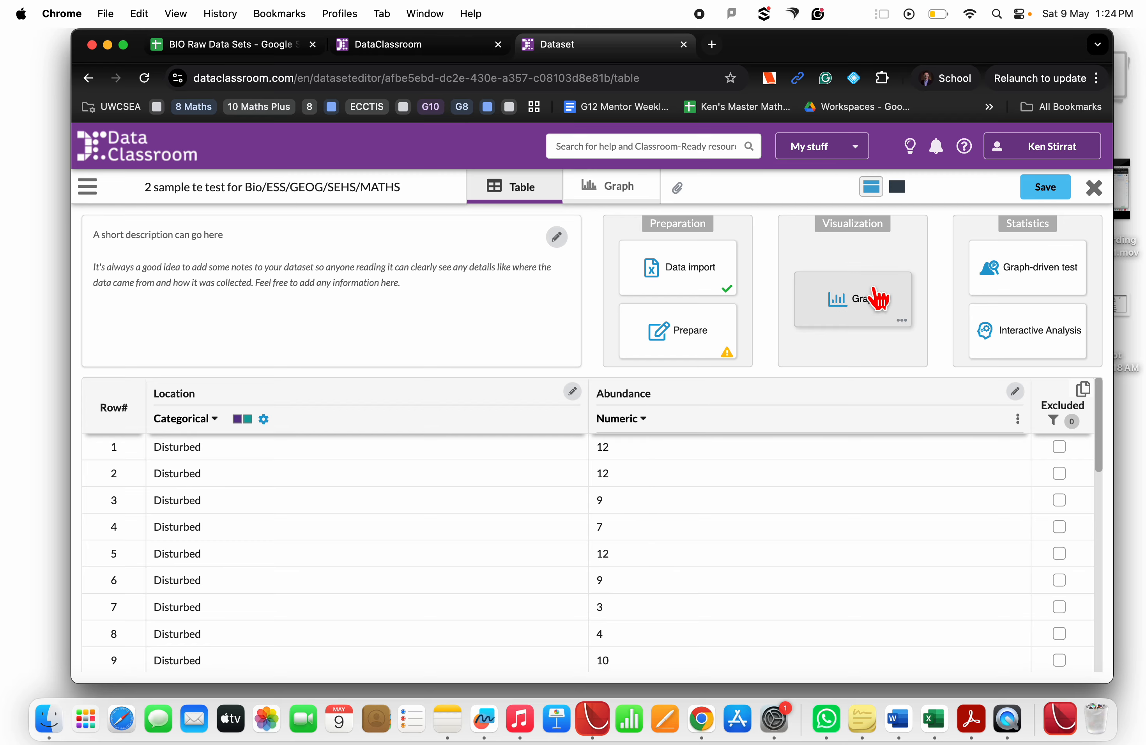
# Open the Graph view and show both the Location and Abundance variables on the graph
pyautogui.click(873, 304)
pyautogui.click(803, 380)
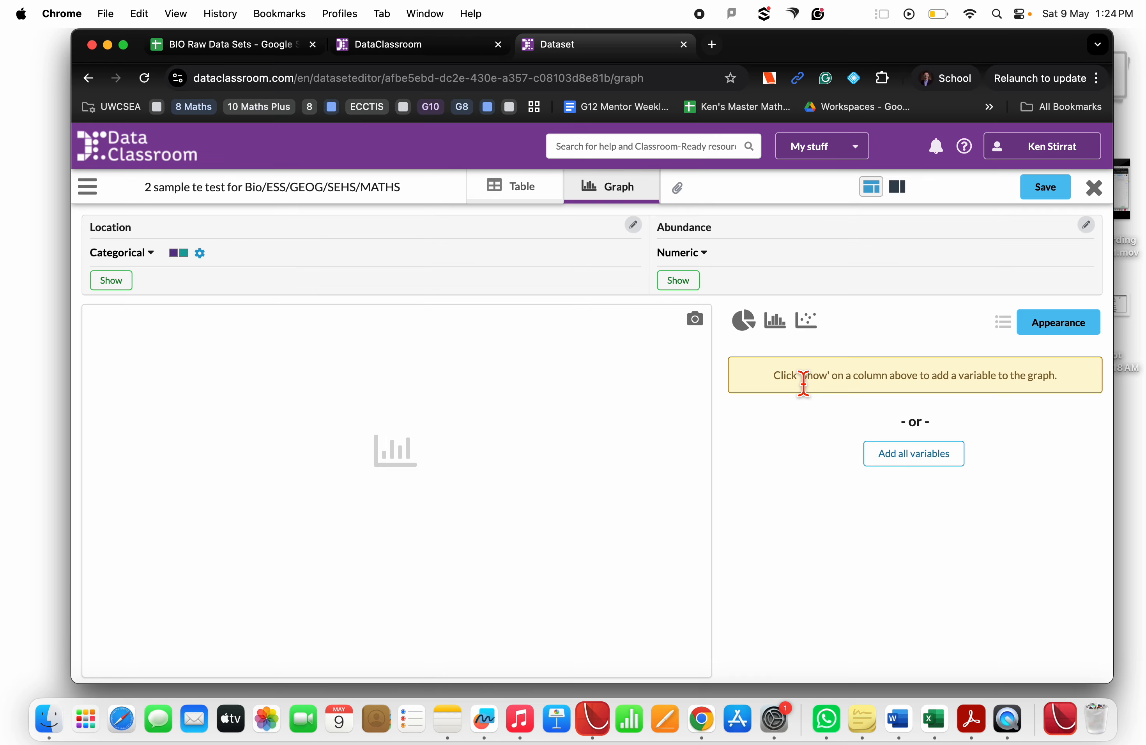
pyautogui.click(112, 282)
pyautogui.click(683, 283)
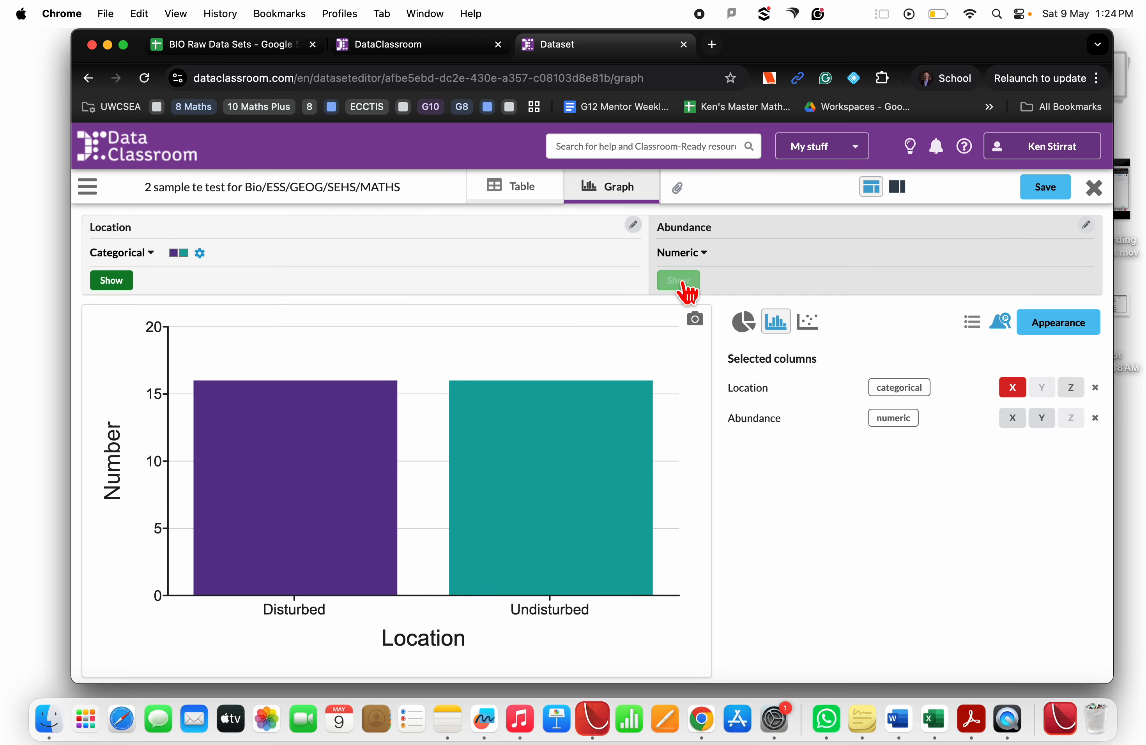
# Switch to a dot plot with Location on the X axis and Abundance on the Y axis
pyautogui.click(815, 333)
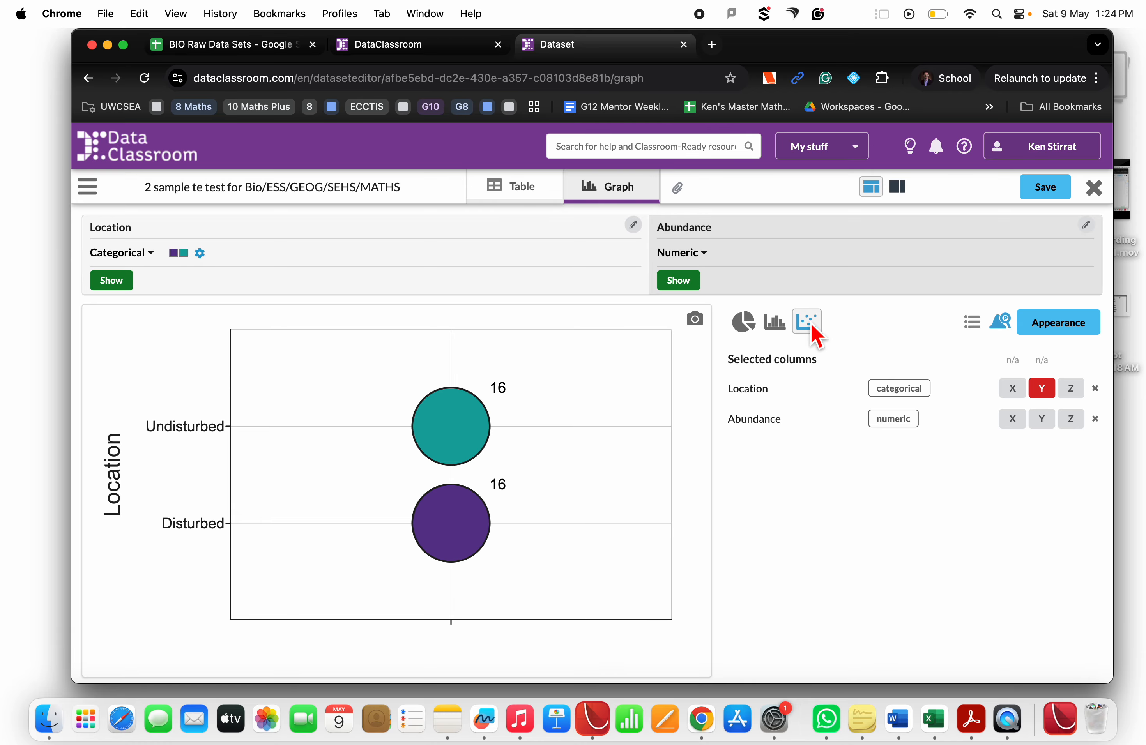
pyautogui.click(1012, 389)
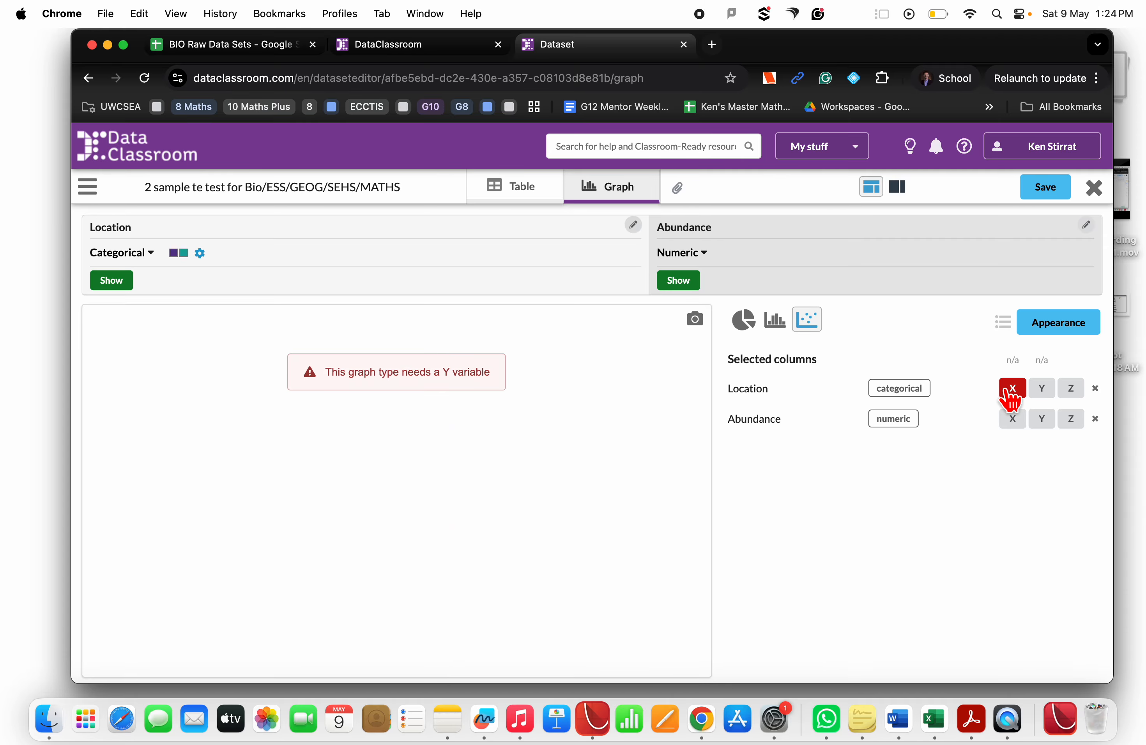
pyautogui.click(1041, 419)
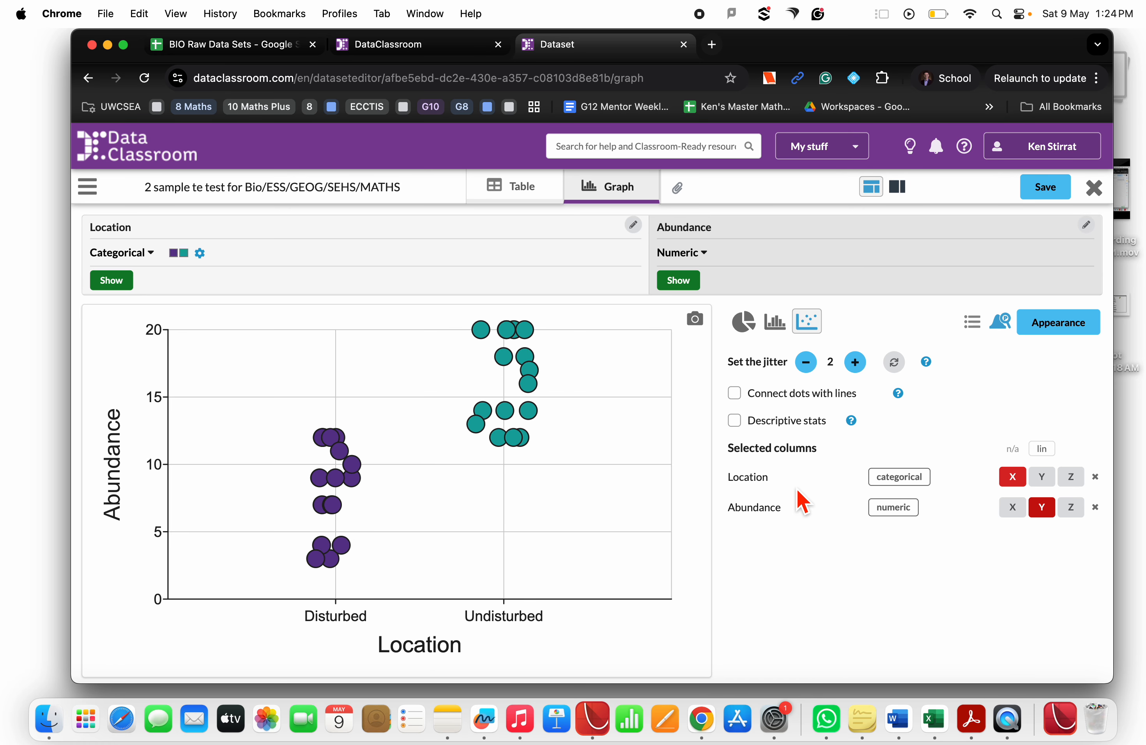
# Turn on descriptive statistics for the dot plot and display their values table
pyautogui.click(734, 421)
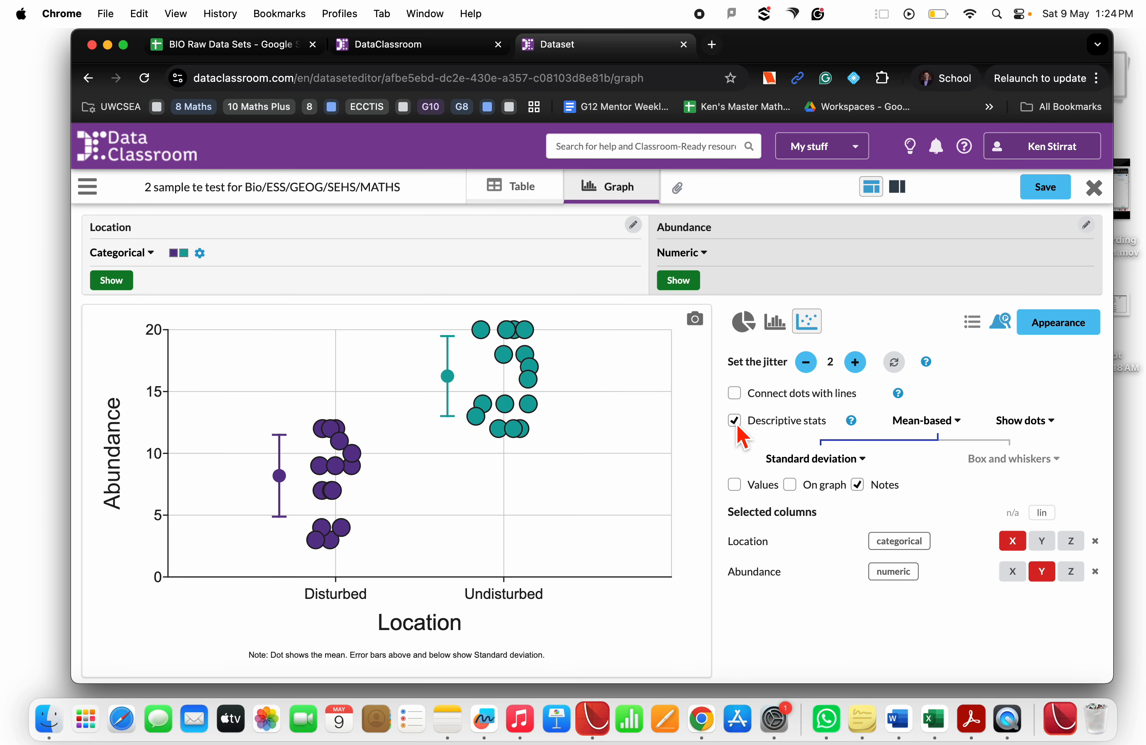
pyautogui.click(757, 490)
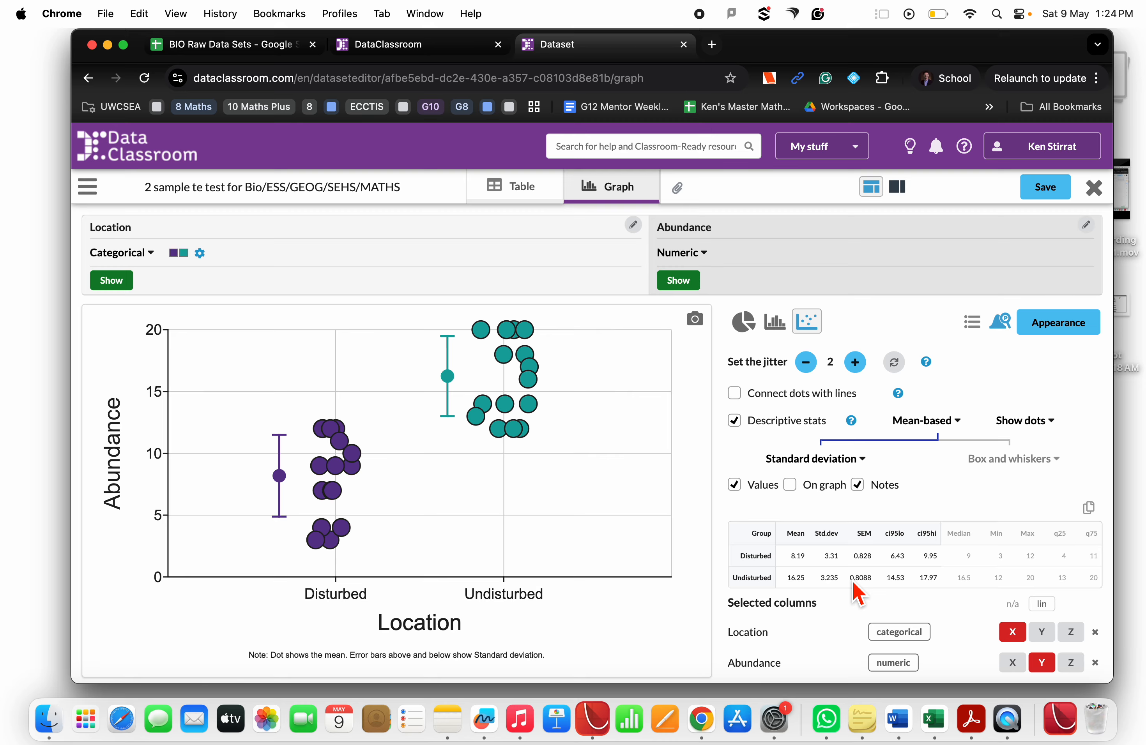
# Examine the descriptive statistics table and the note beneath the graph
pyautogui.scroll(2, 853, 584)
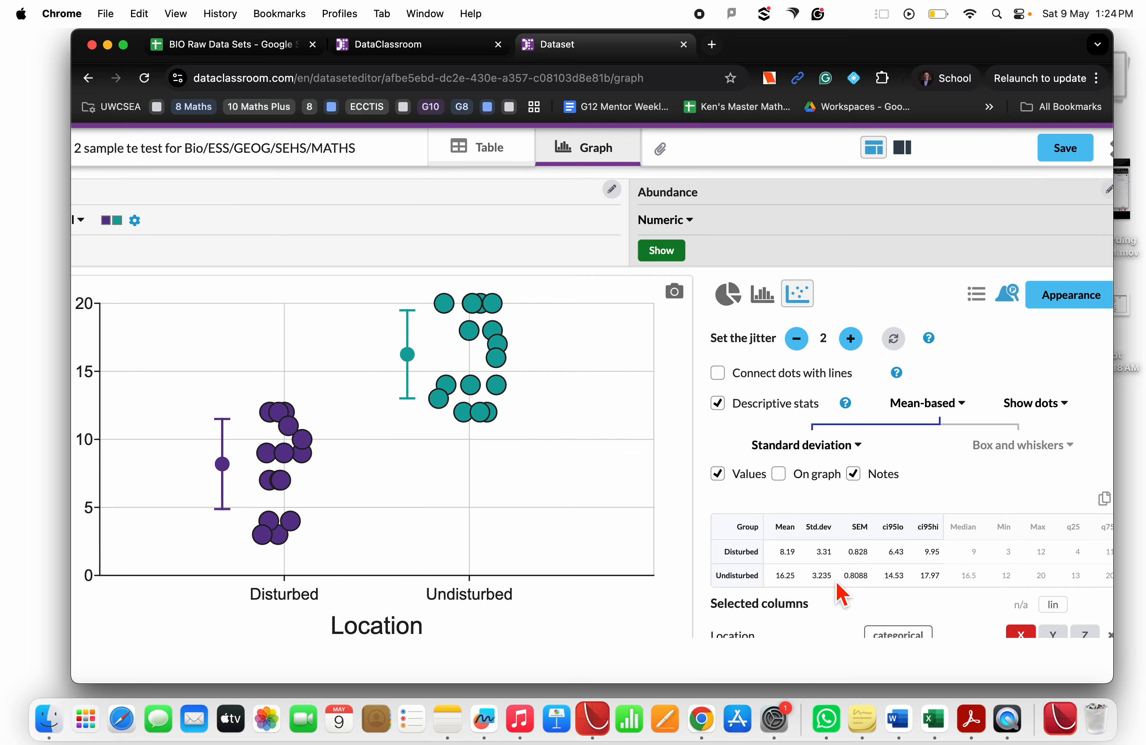
pyautogui.moveTo(812, 575); pyautogui.dragTo(837, 583)
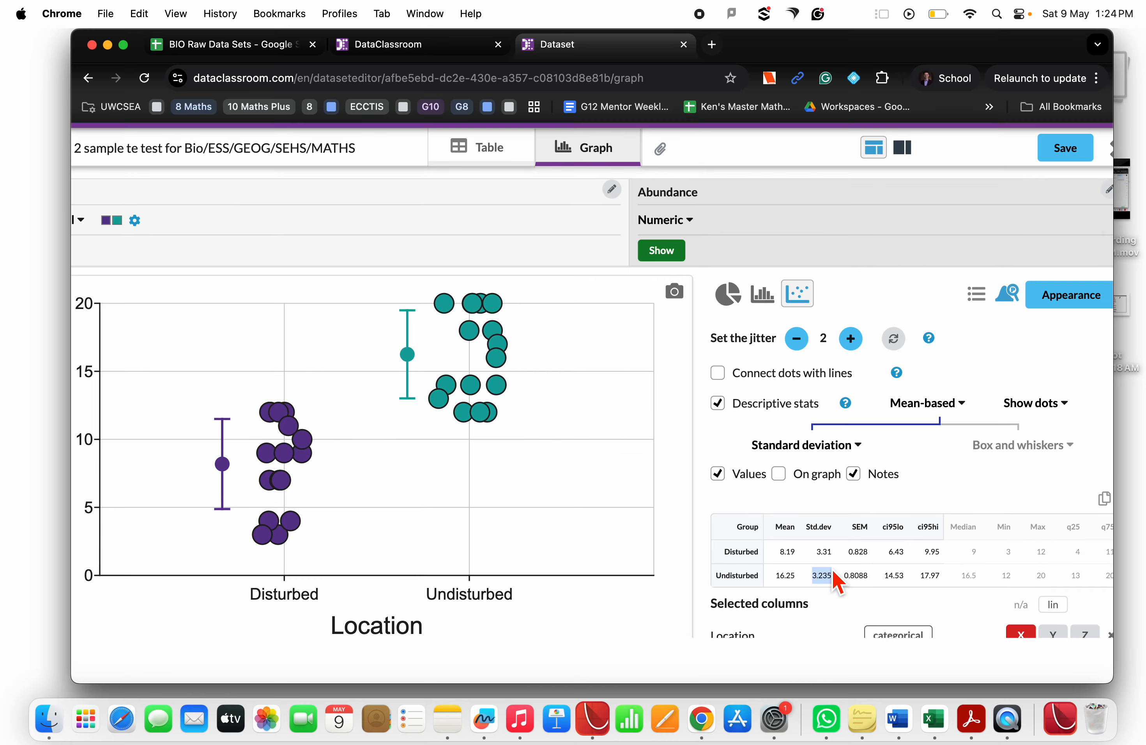
pyautogui.scroll(-2, 837, 583)
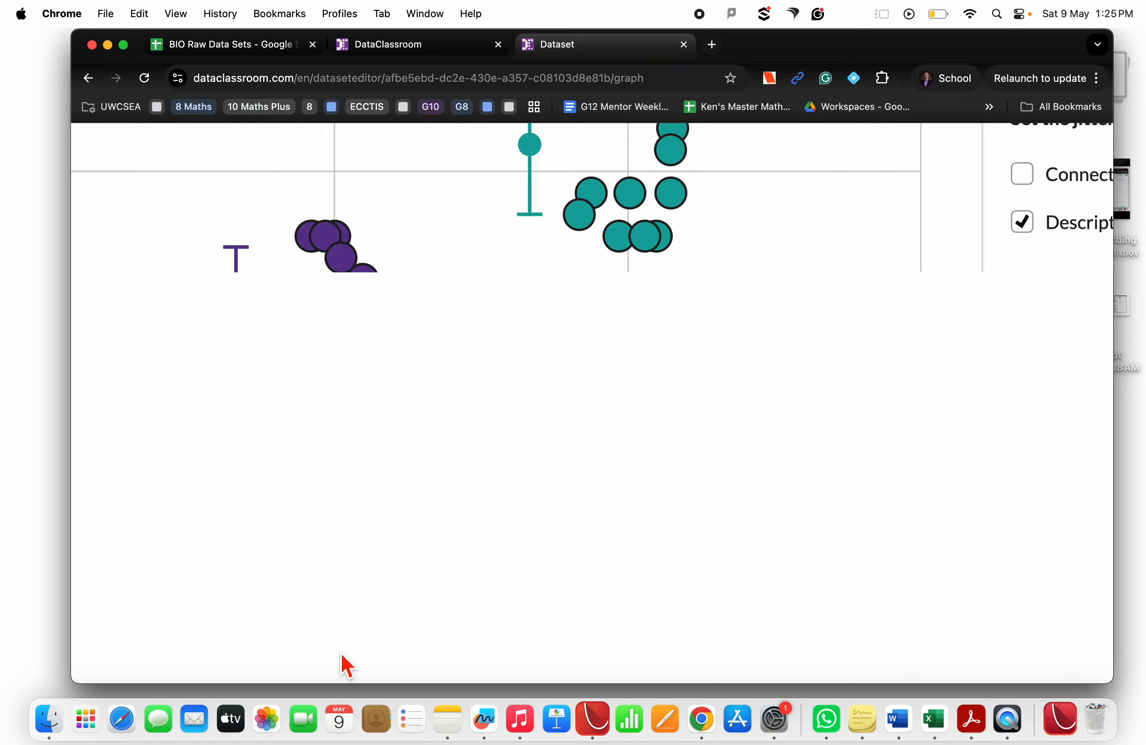
pyautogui.scroll(3, 346, 664)
pyautogui.scroll(-3, 345, 665)
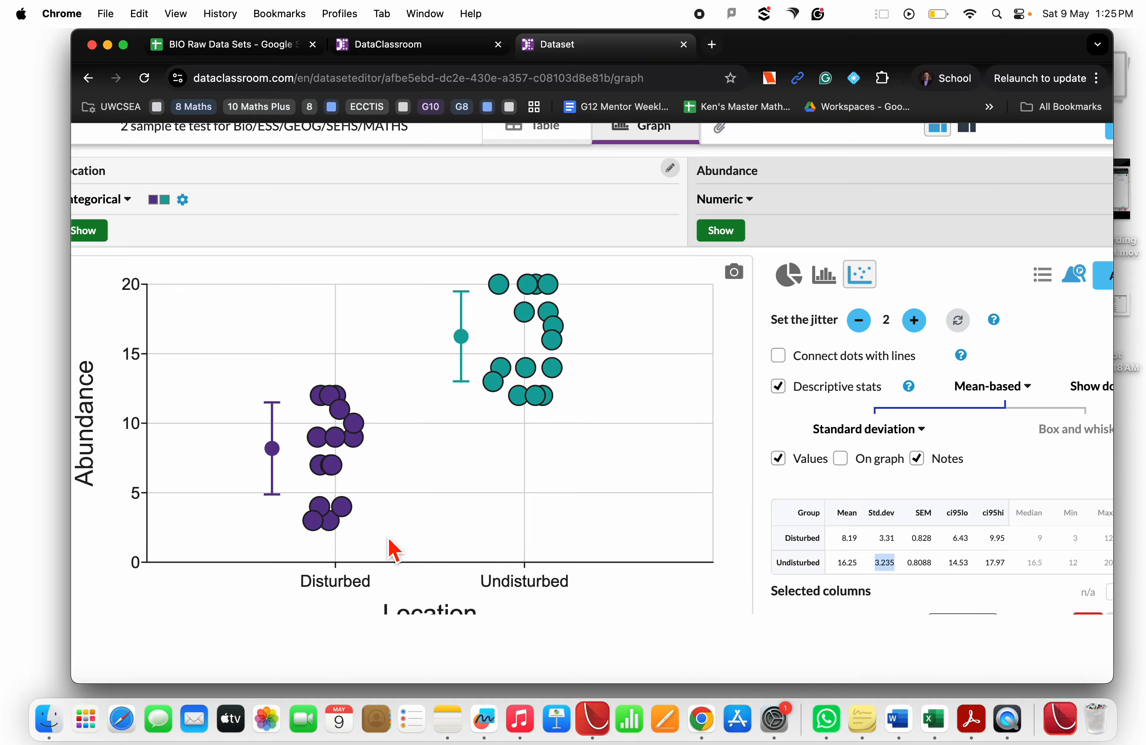
pyautogui.scroll(-3, 392, 545)
pyautogui.moveTo(289, 595); pyautogui.dragTo(575, 590)
pyautogui.scroll(3, 635, 567)
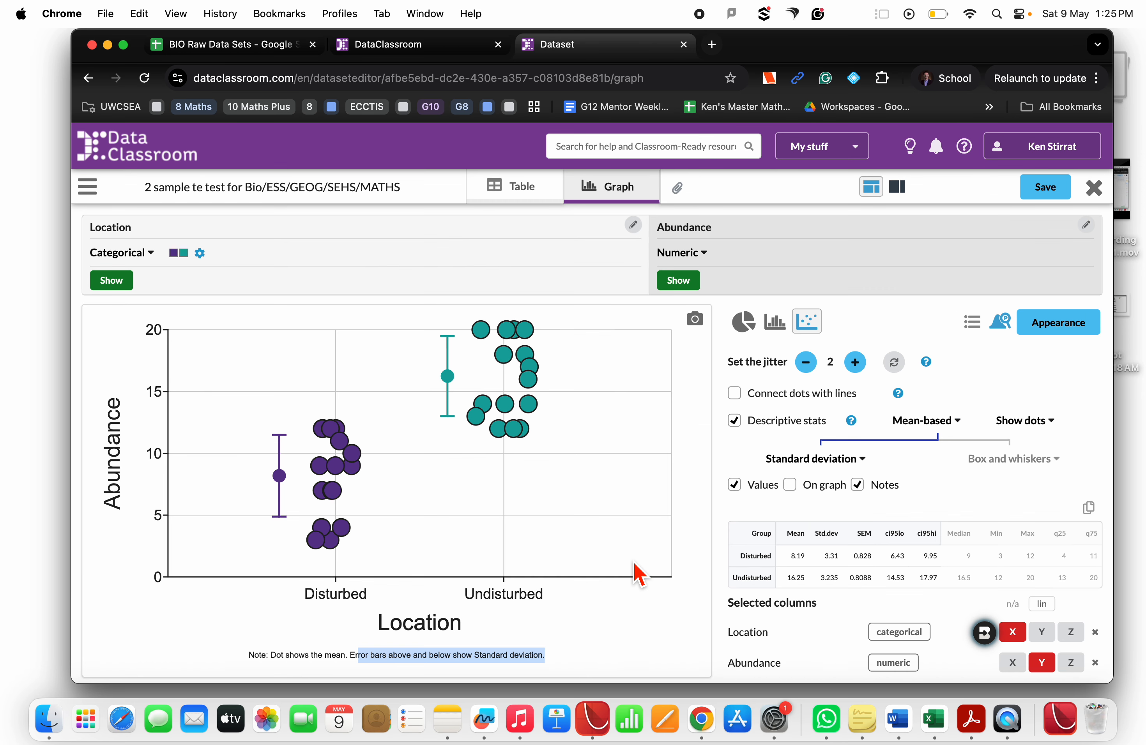
# Open the appearance settings and reduce the scatter point size to 9
pyautogui.click(1043, 323)
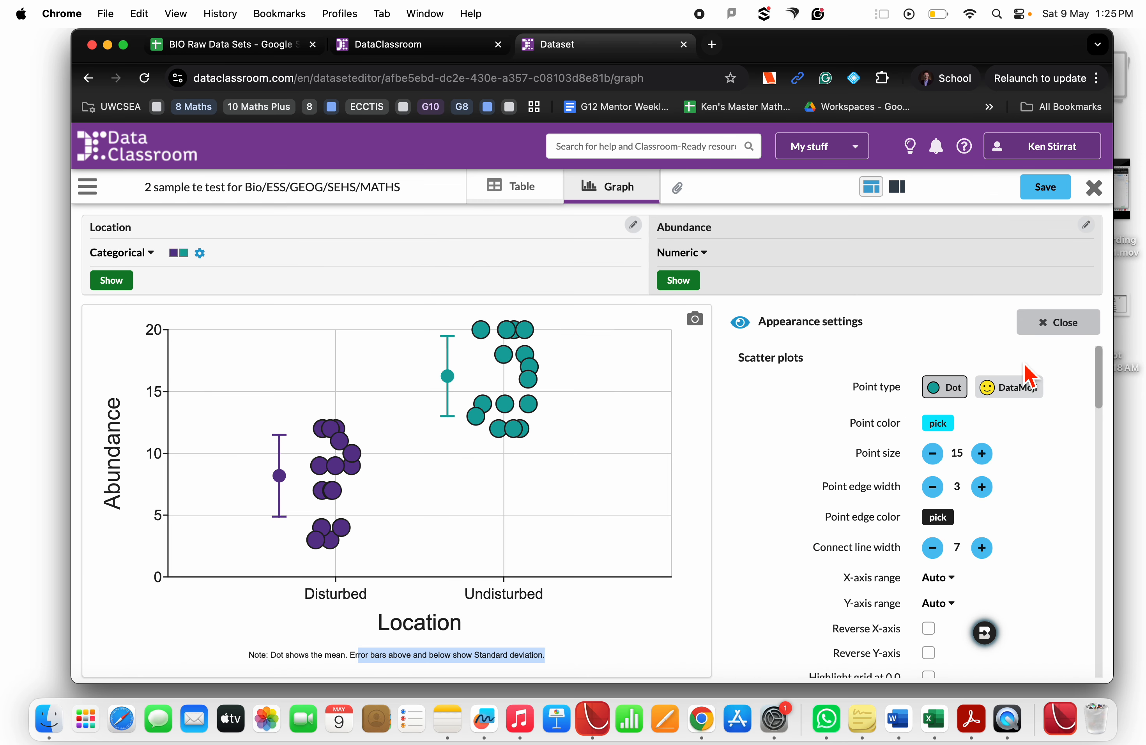
pyautogui.click(932, 454)
pyautogui.click(932, 454)
pyautogui.click(933, 454)
pyautogui.click(932, 454)
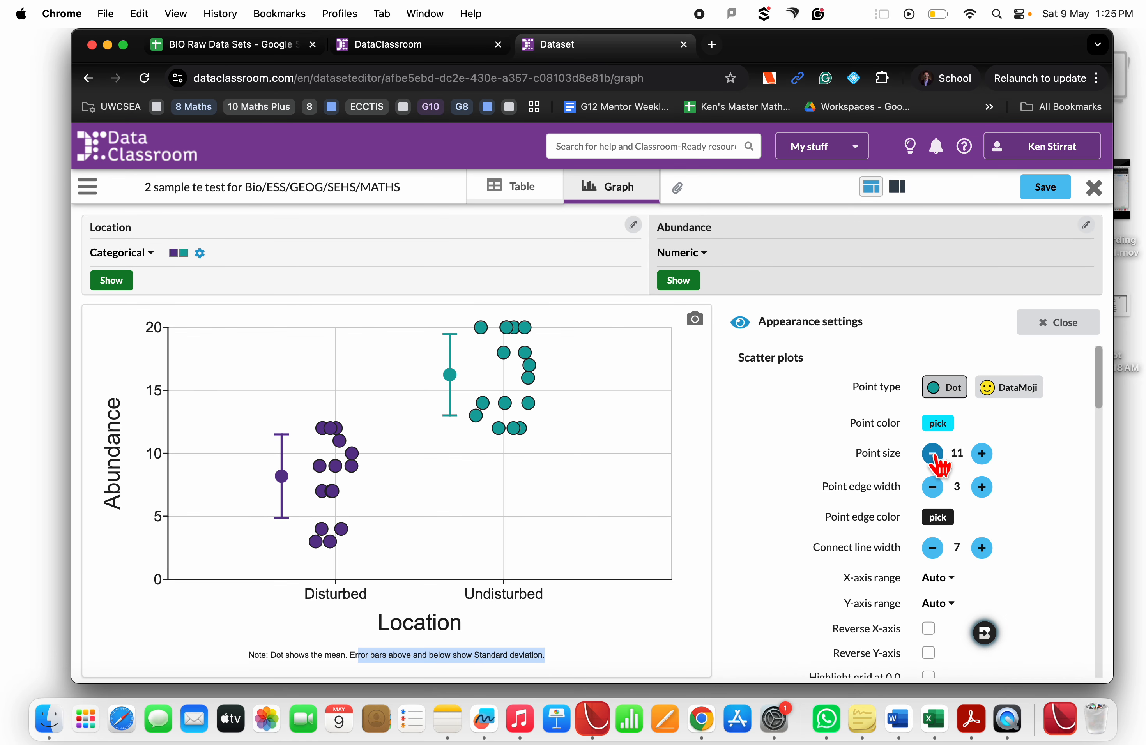
pyautogui.click(932, 454)
pyautogui.click(933, 454)
pyautogui.click(932, 487)
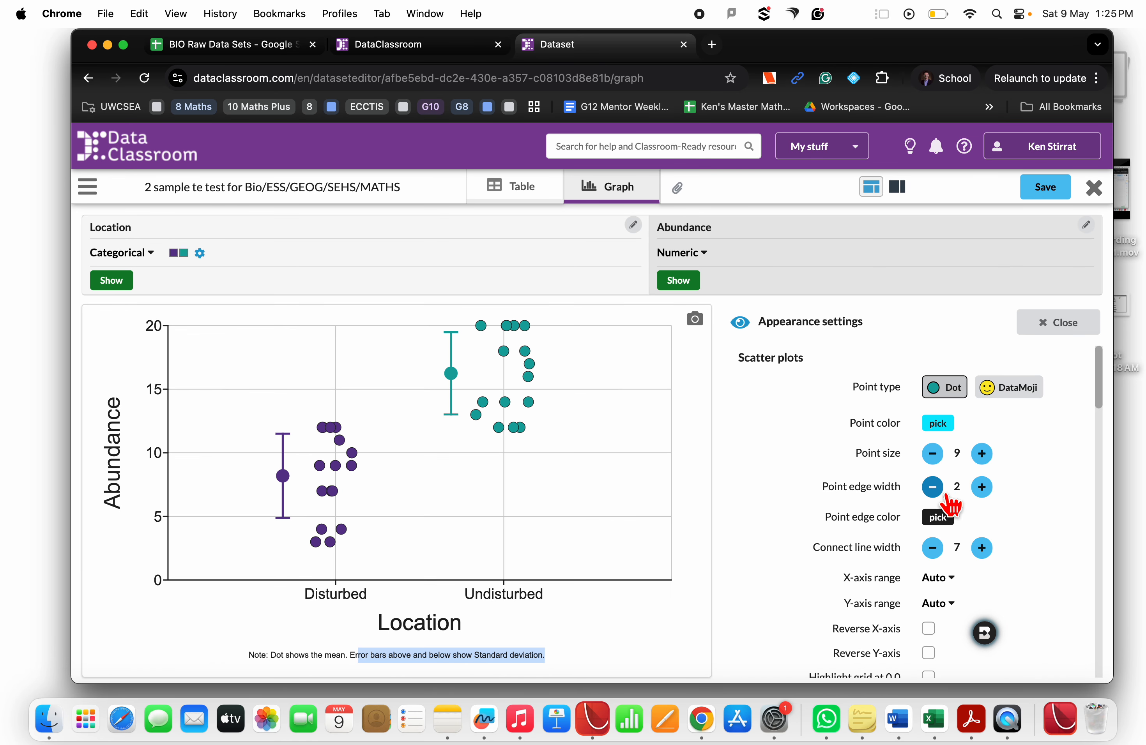
pyautogui.click(982, 487)
pyautogui.click(982, 487)
# Add a graph title reading "Stuff Here" and close the appearance settings
pyautogui.scroll(-10, 973, 551)
pyautogui.scroll(-10, 975, 559)
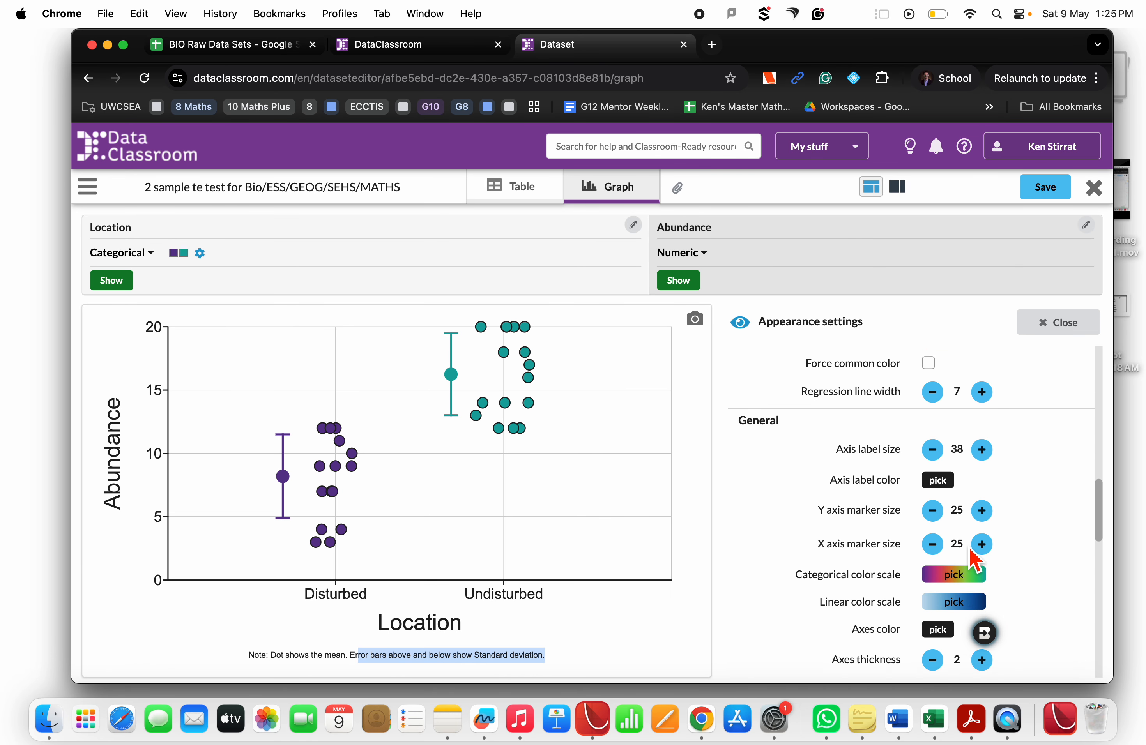
pyautogui.click(930, 528)
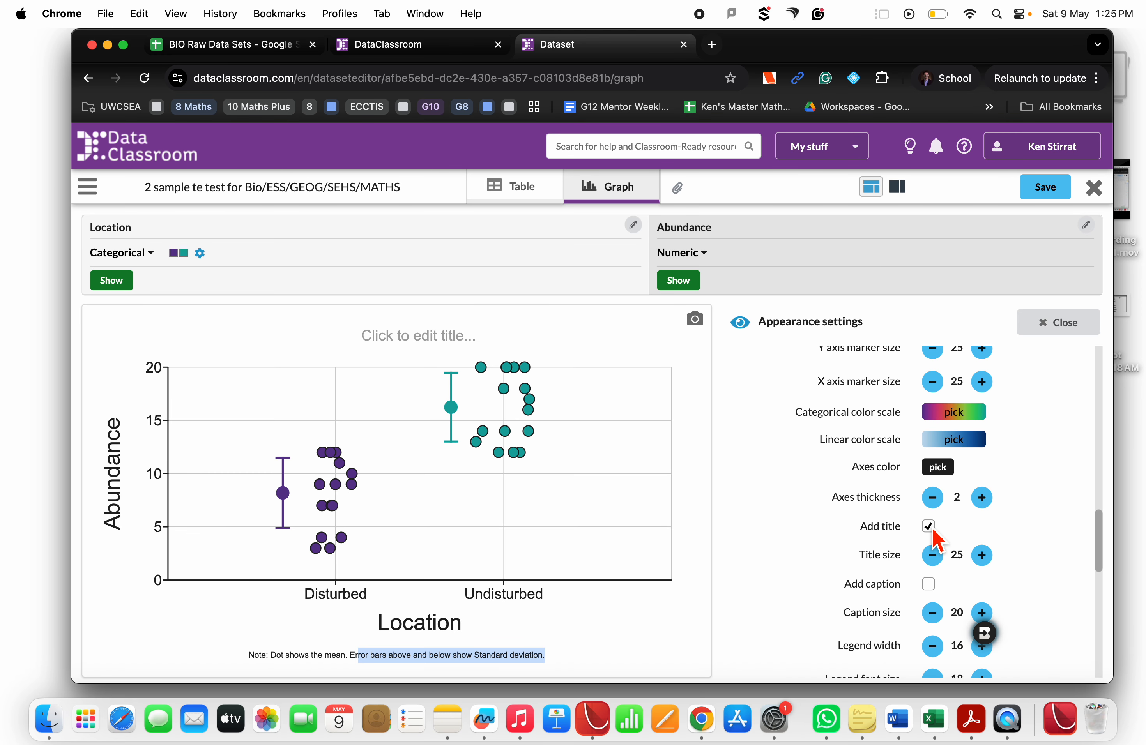
pyautogui.click(416, 334)
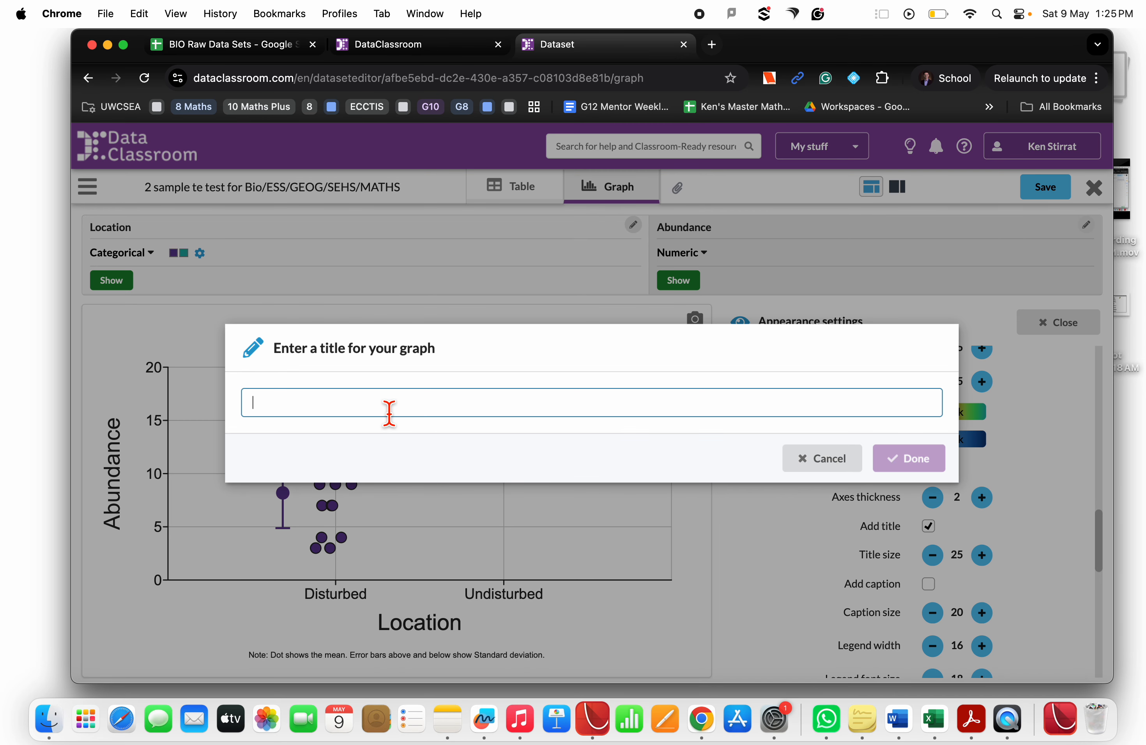
pyautogui.write('Stuff Here')
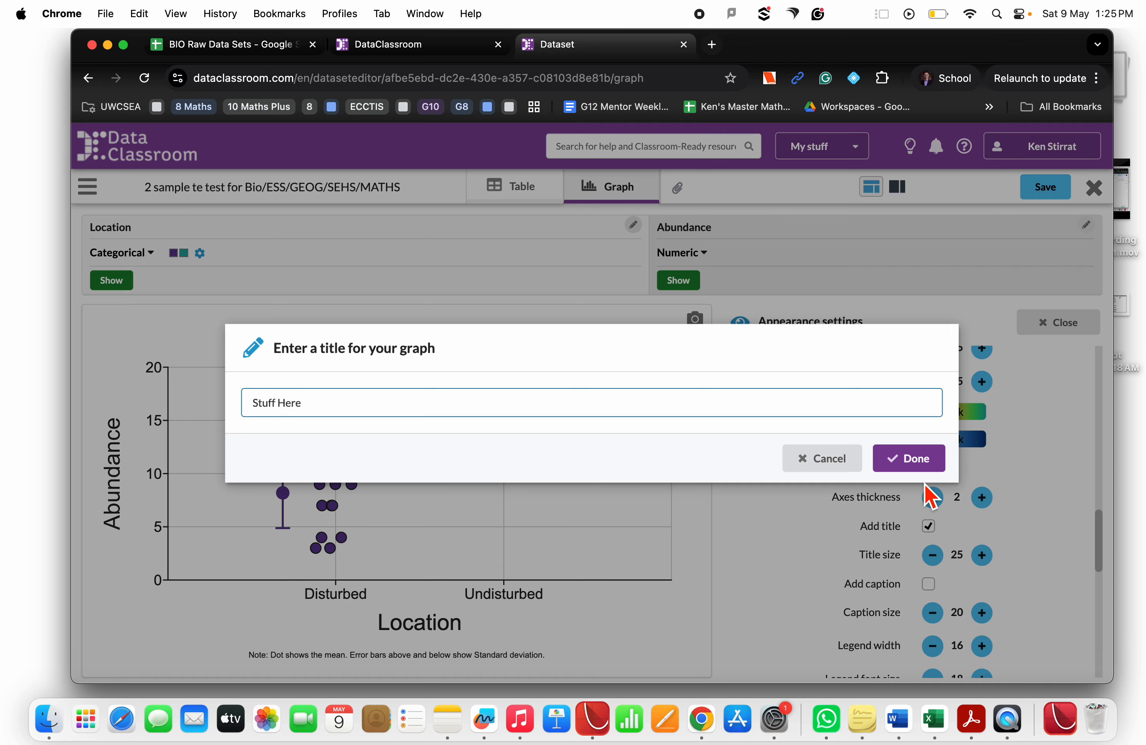
pyautogui.click(923, 466)
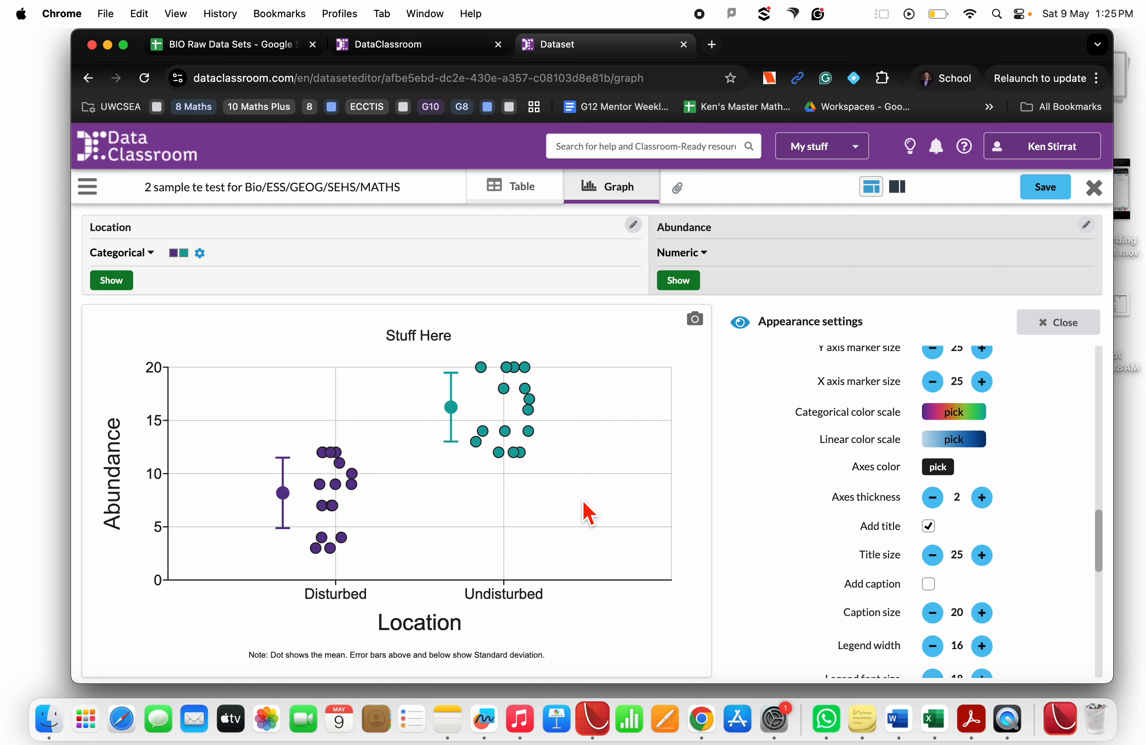
pyautogui.scroll(-10, 893, 518)
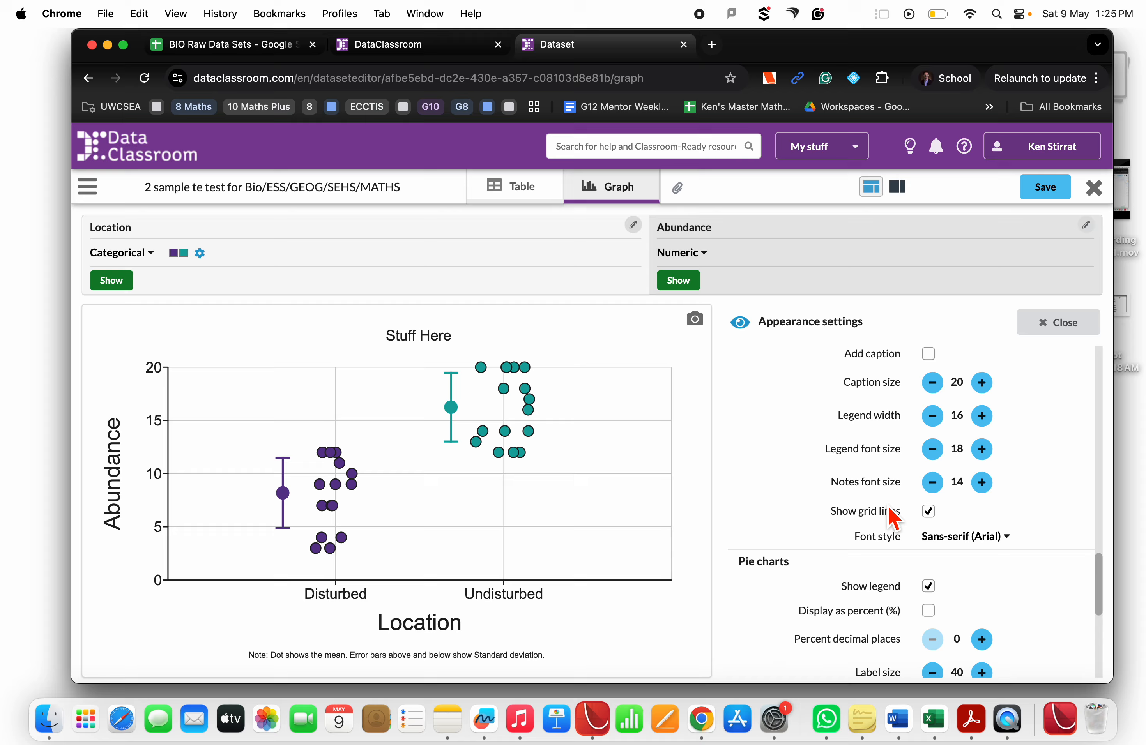
pyautogui.scroll(6, 893, 517)
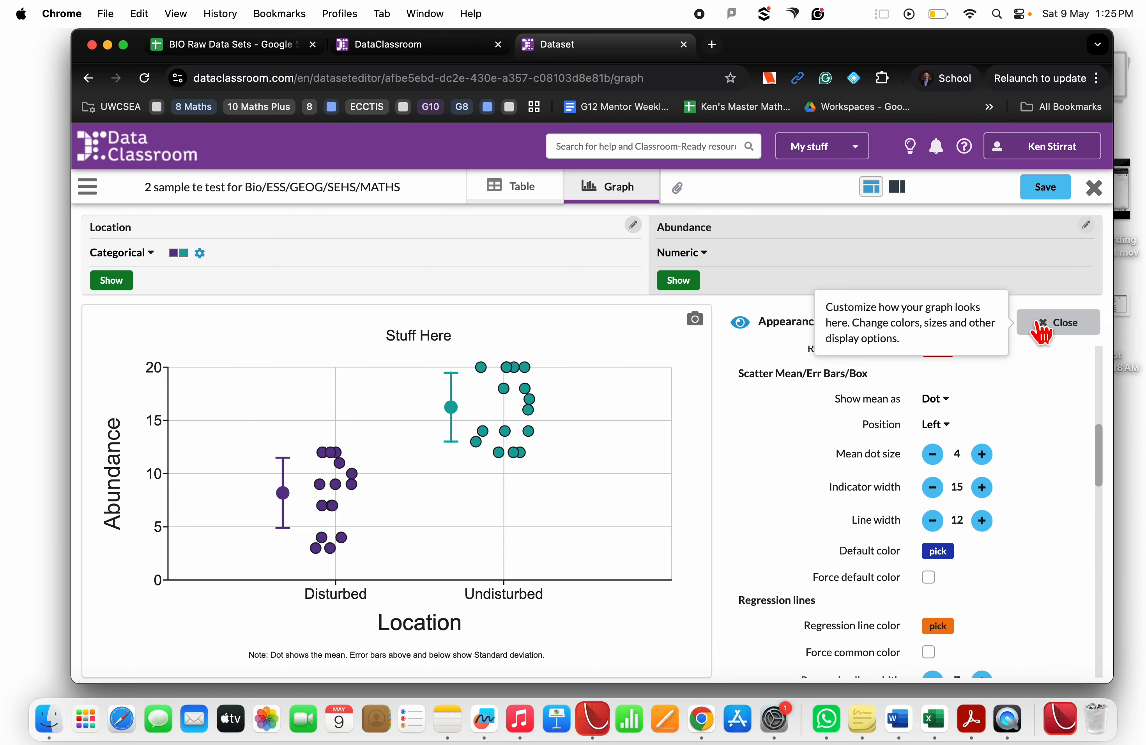
pyautogui.click(1043, 330)
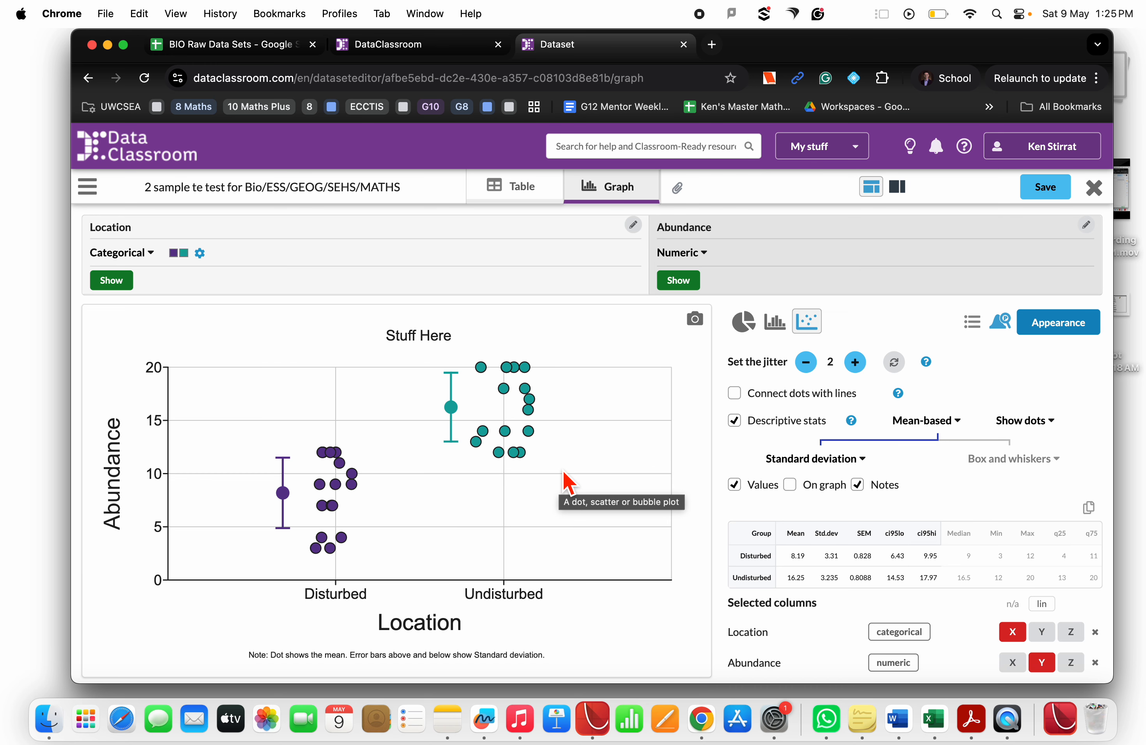
# Run a T-test of Abundance between the two Locations and close the hypothesis test results
pyautogui.click(1001, 323)
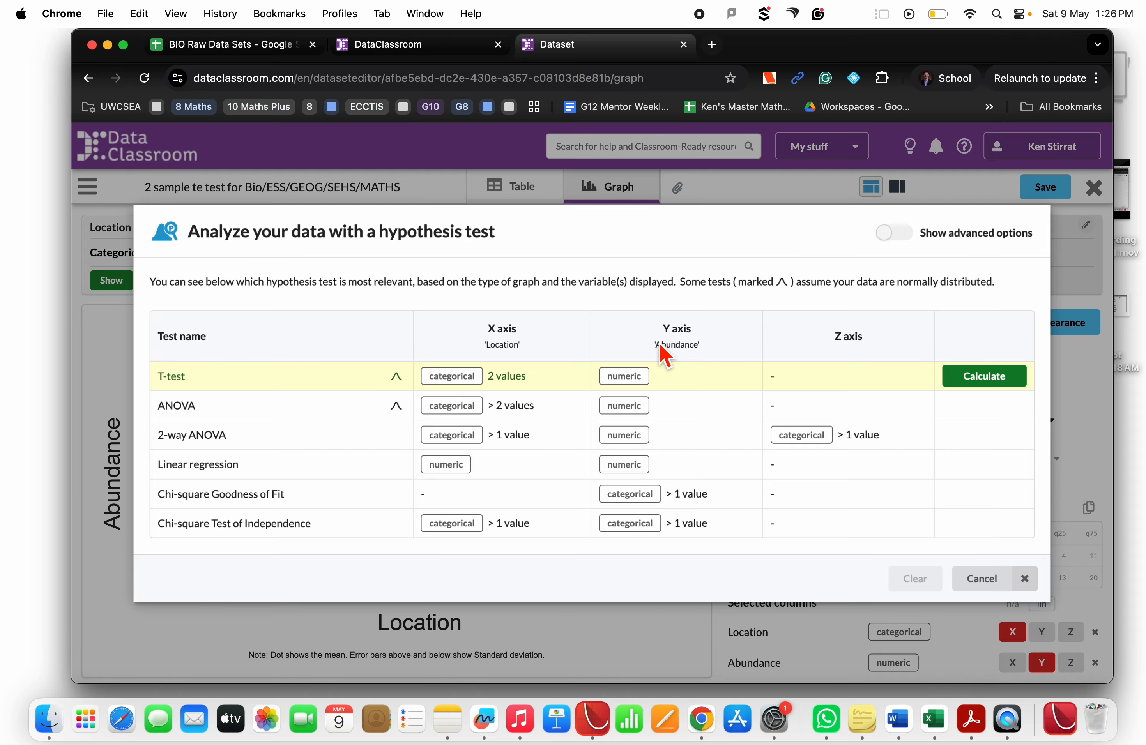
pyautogui.click(1009, 380)
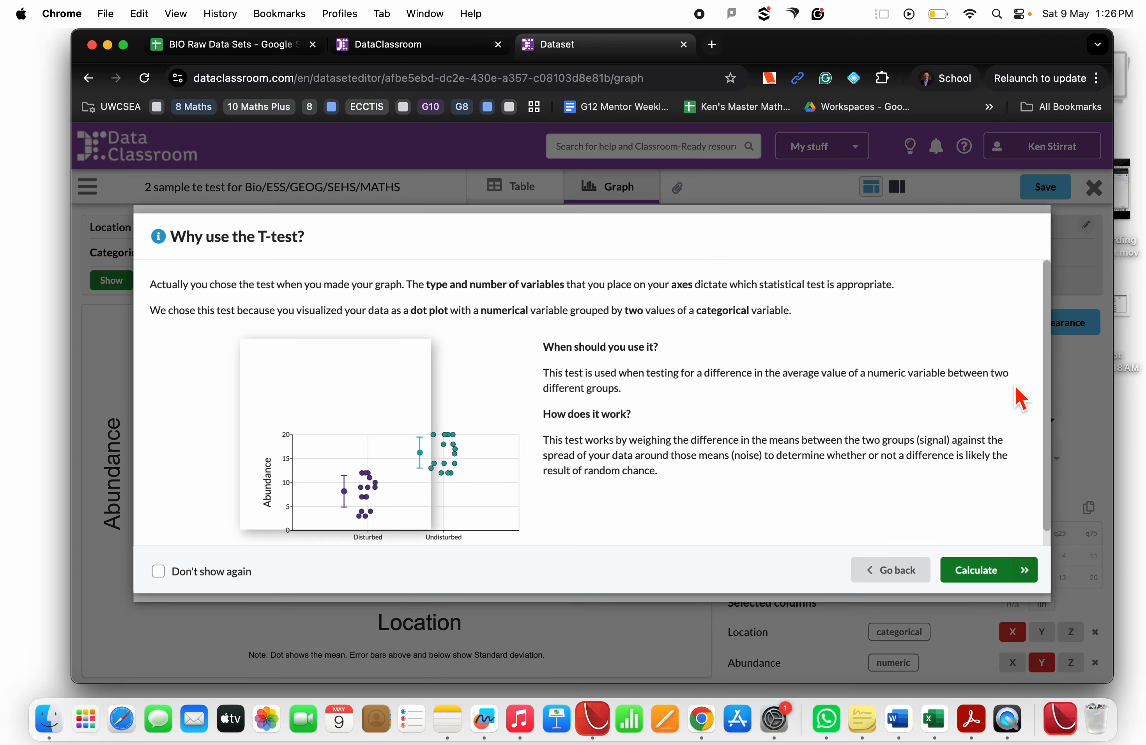
pyautogui.click(973, 570)
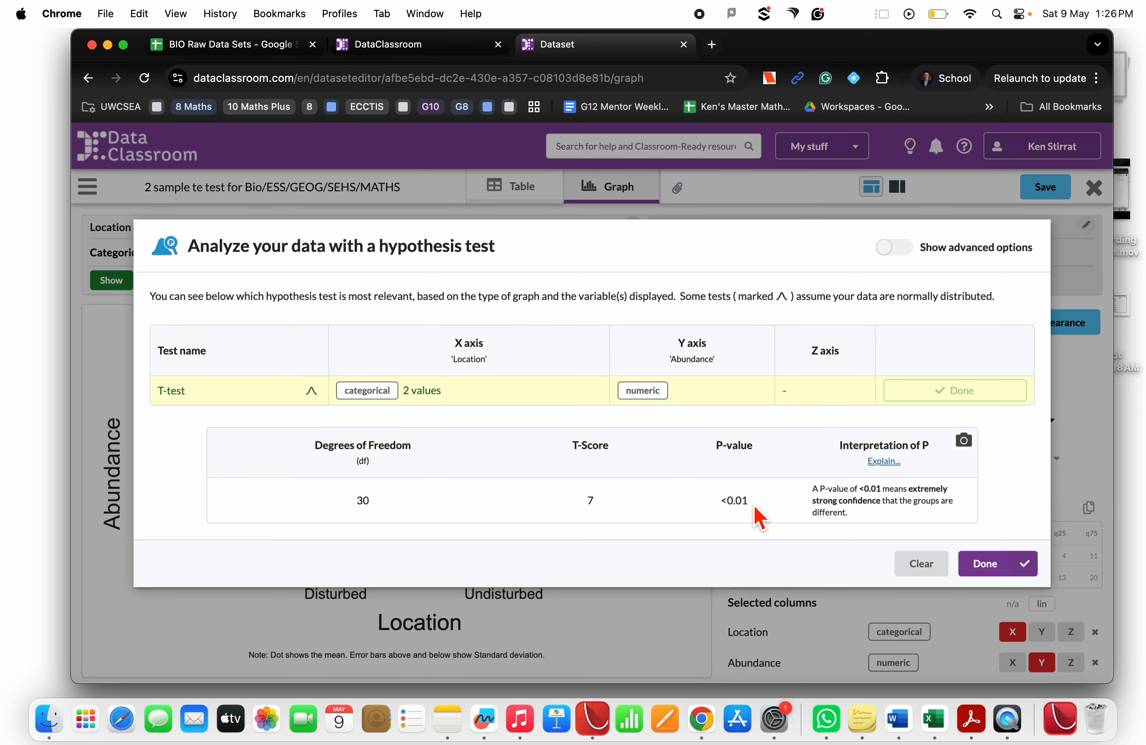
pyautogui.moveTo(750, 503); pyautogui.dragTo(718, 508)
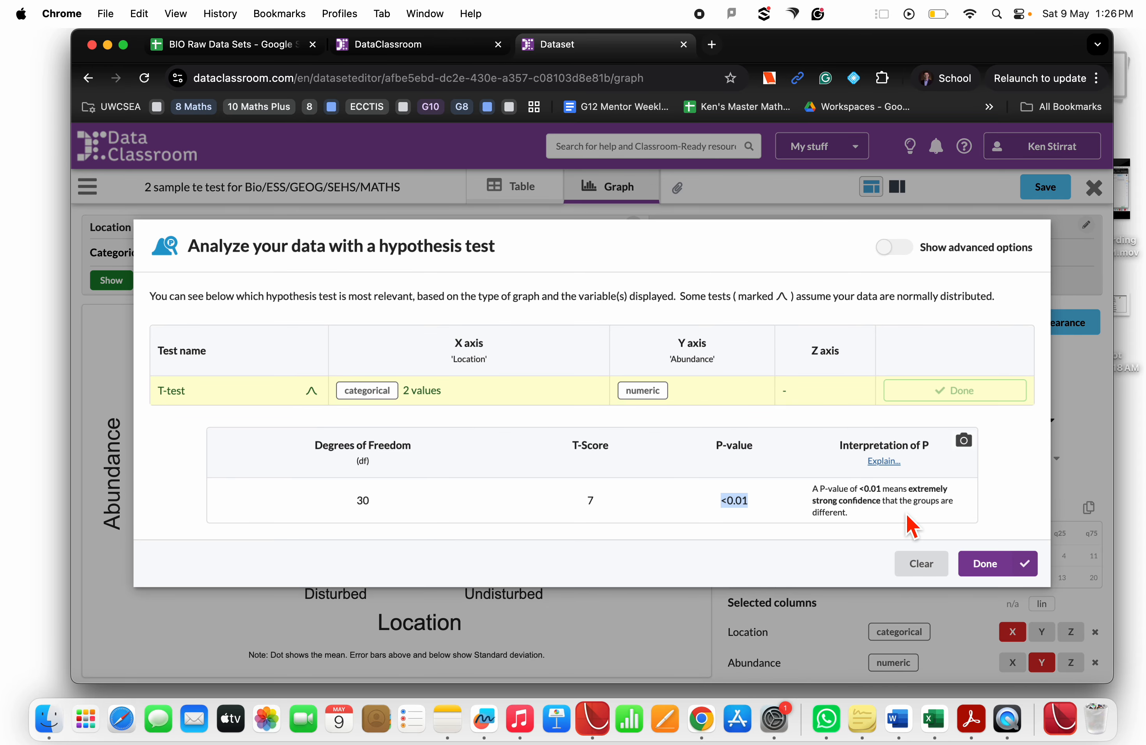
pyautogui.scroll(5, 909, 523)
pyautogui.scroll(-5, 912, 528)
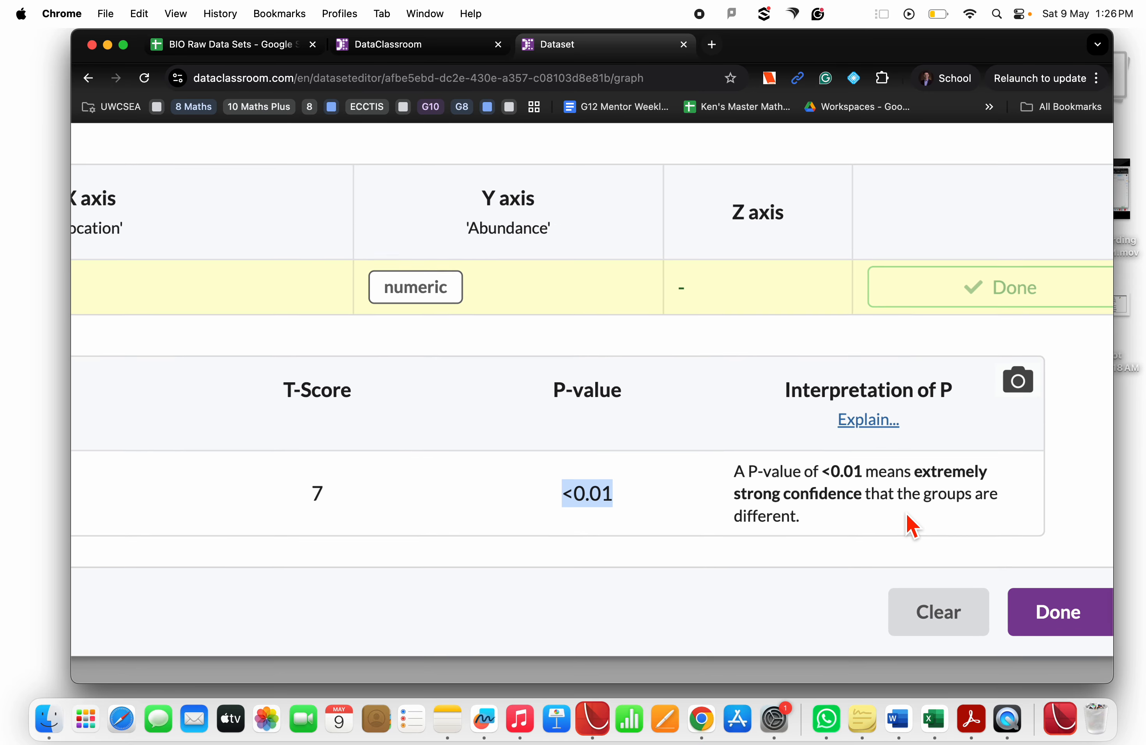
pyautogui.click(1015, 583)
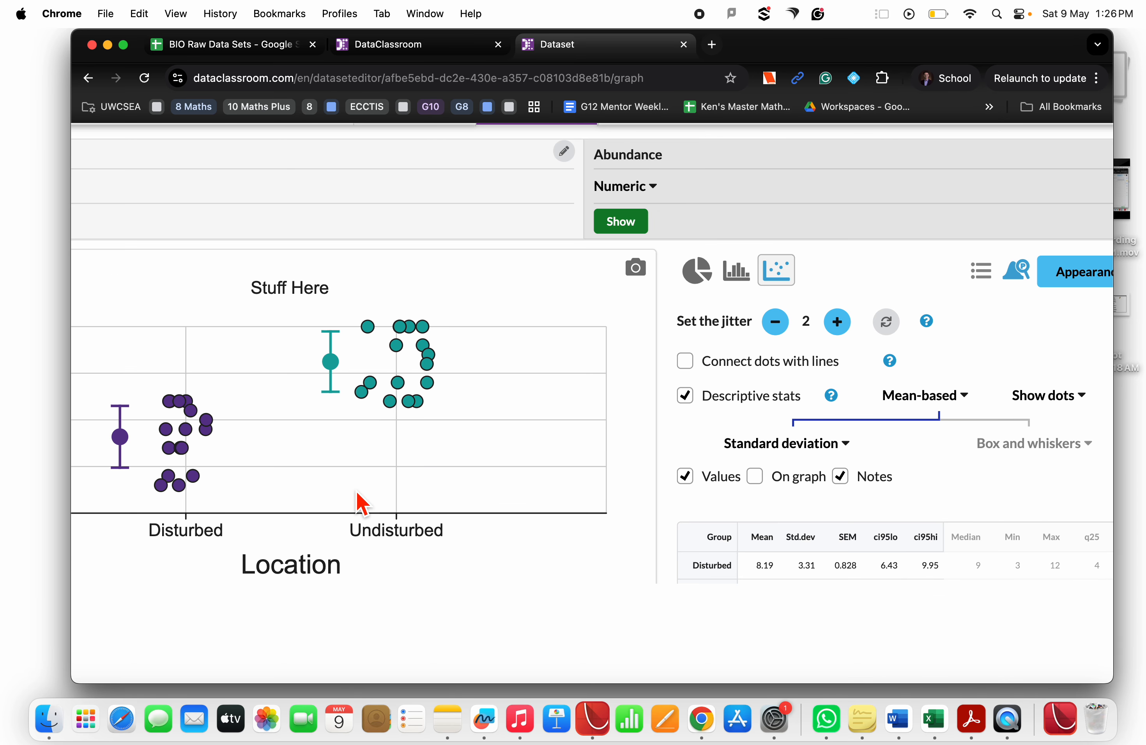
# Save the dataset with its graph settings
pyautogui.hscroll(-5, 385, 534)
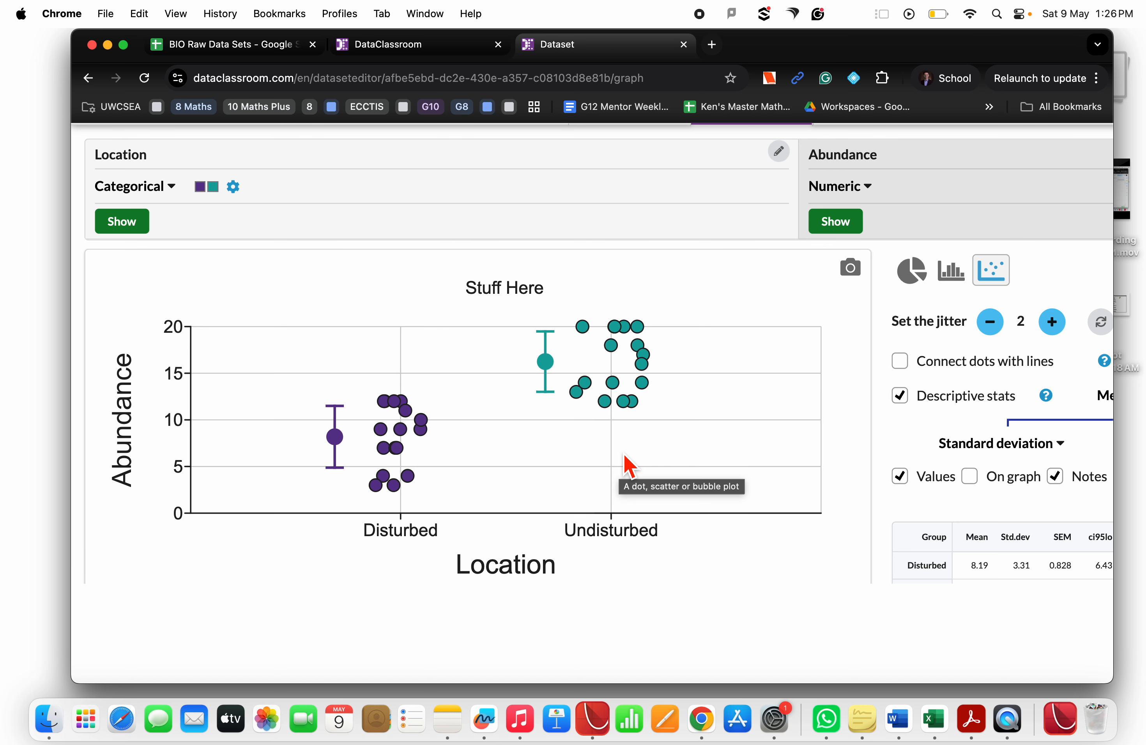
pyautogui.hscroll(3, 627, 462)
pyautogui.hscroll(-2, 627, 463)
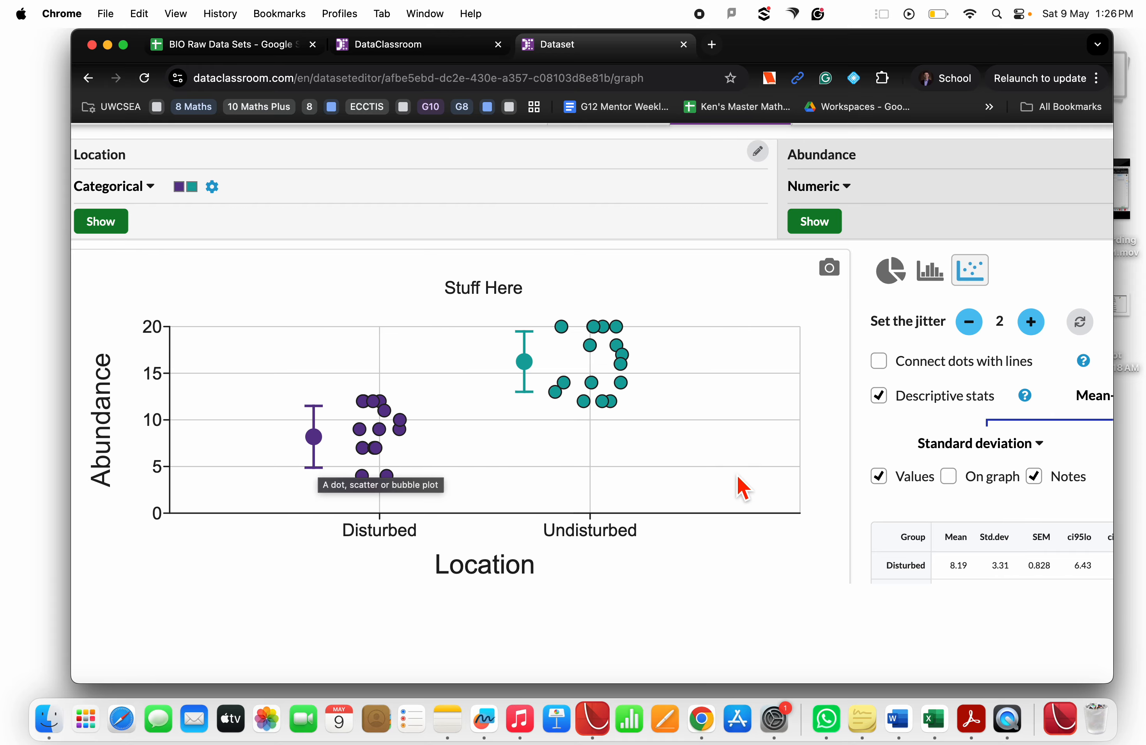
pyautogui.scroll(-3, 737, 476)
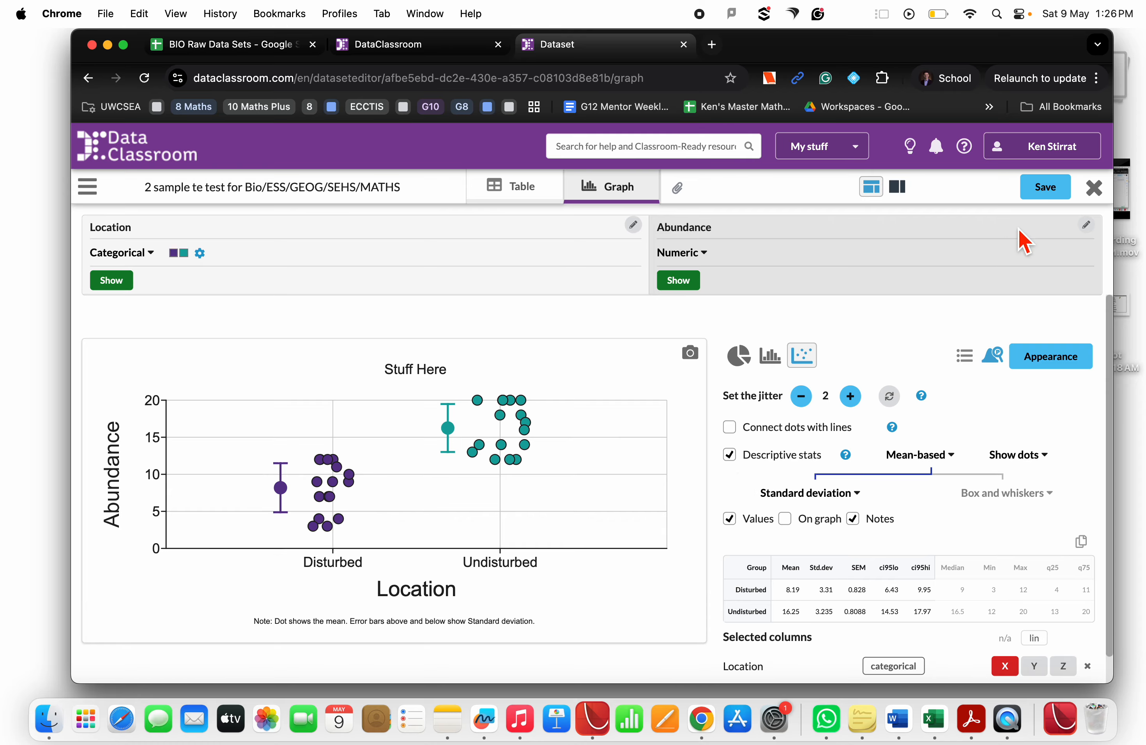
pyautogui.click(1045, 188)
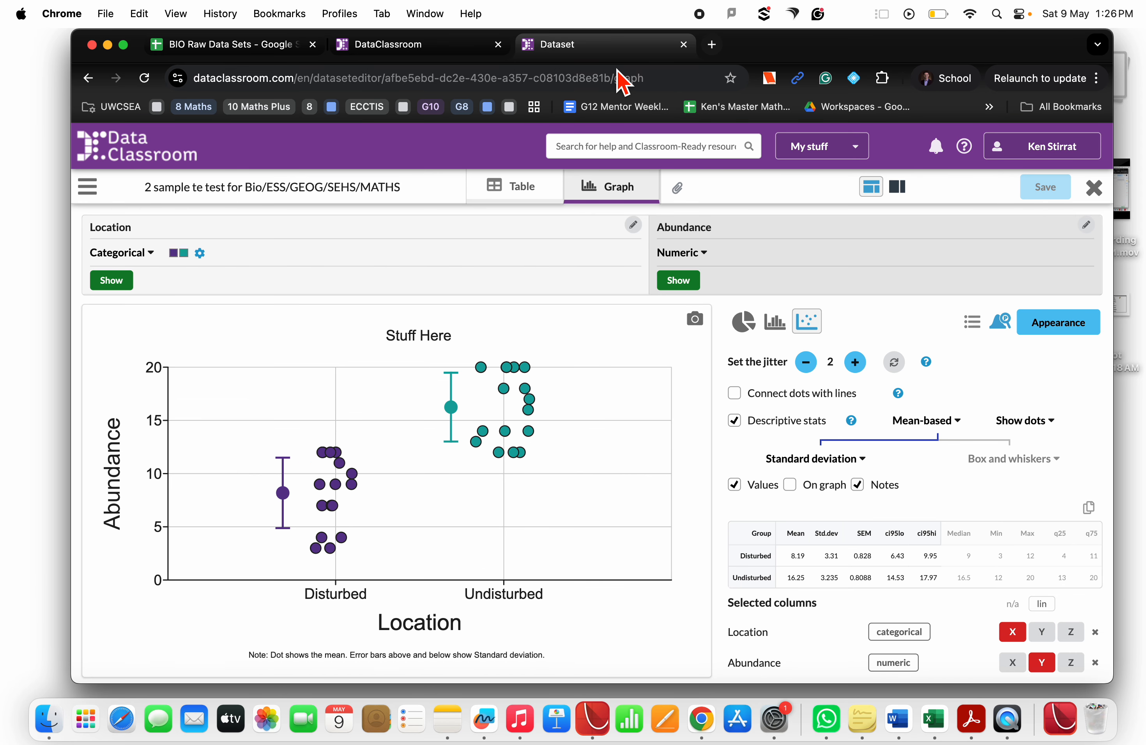